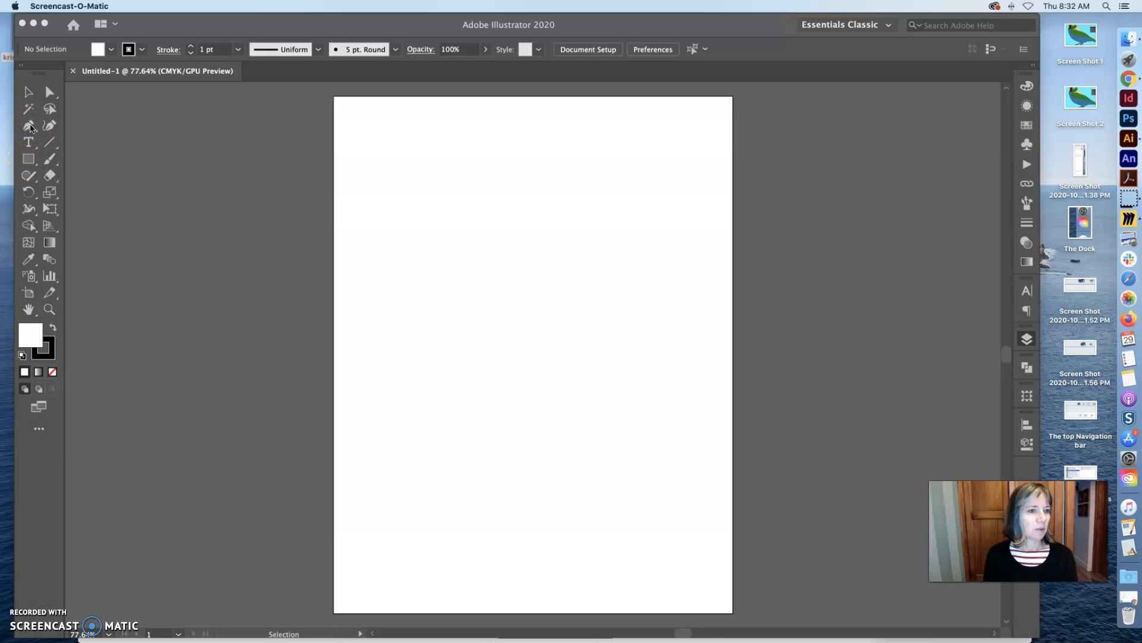
Draw an open wavy path with the Pen tool across the upper part of the artboard, with fill set to none
left_click(31, 128)
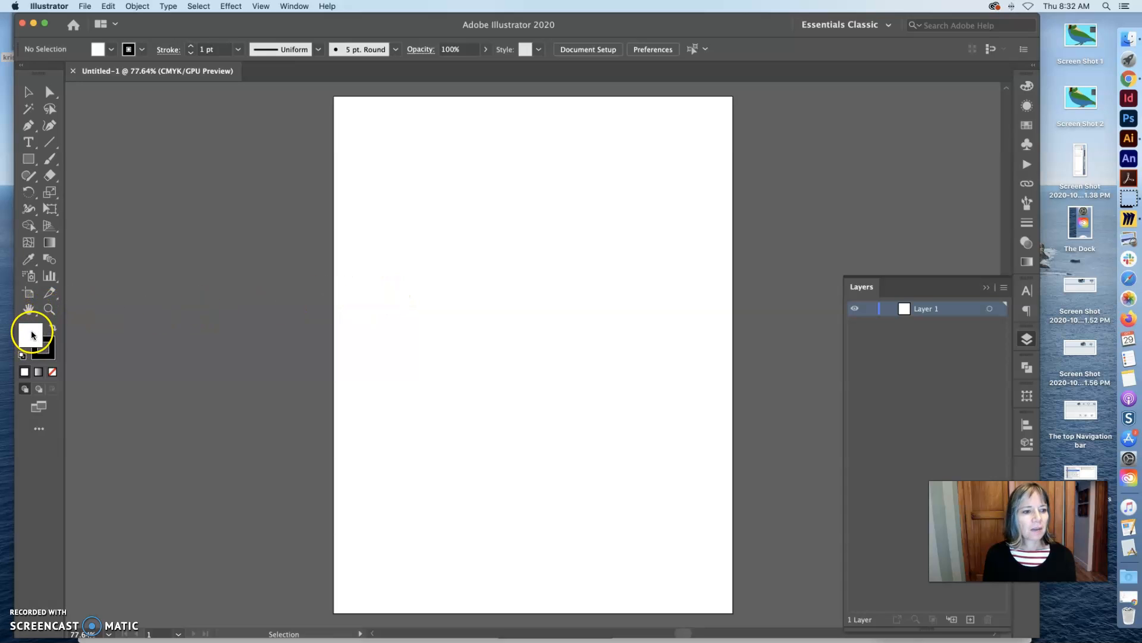
left_click(53, 371)
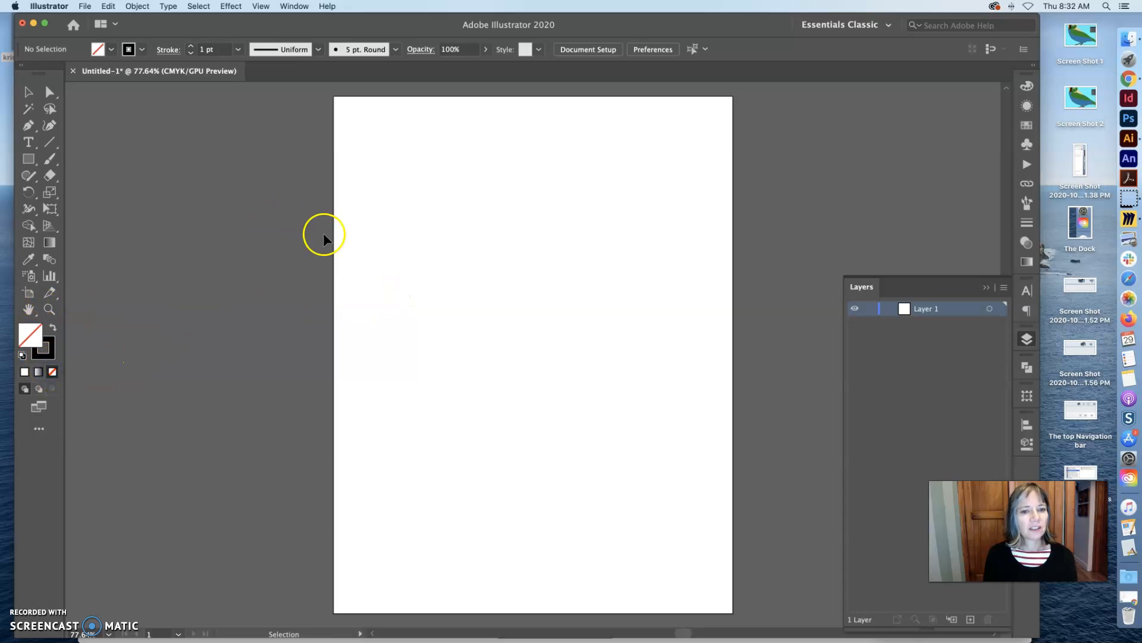
left_click(365, 253)
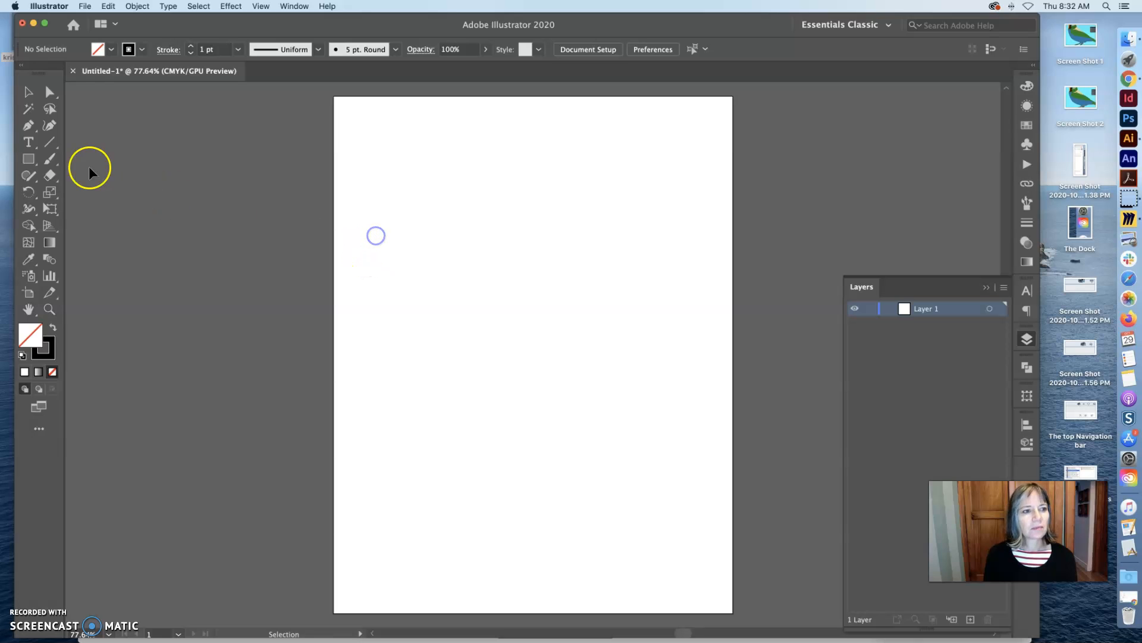
left_click(28, 125)
left_click_drag(368, 247, 549, 245)
left_click(446, 211)
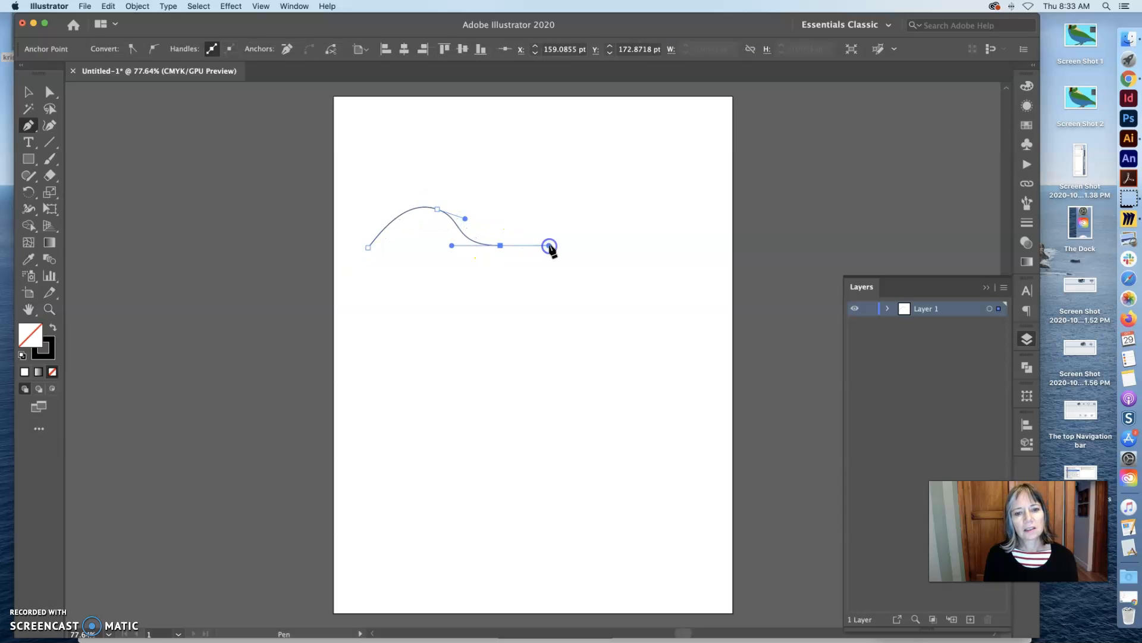
left_click_drag(621, 200, 634, 194)
left_click_drag(687, 215, 697, 235)
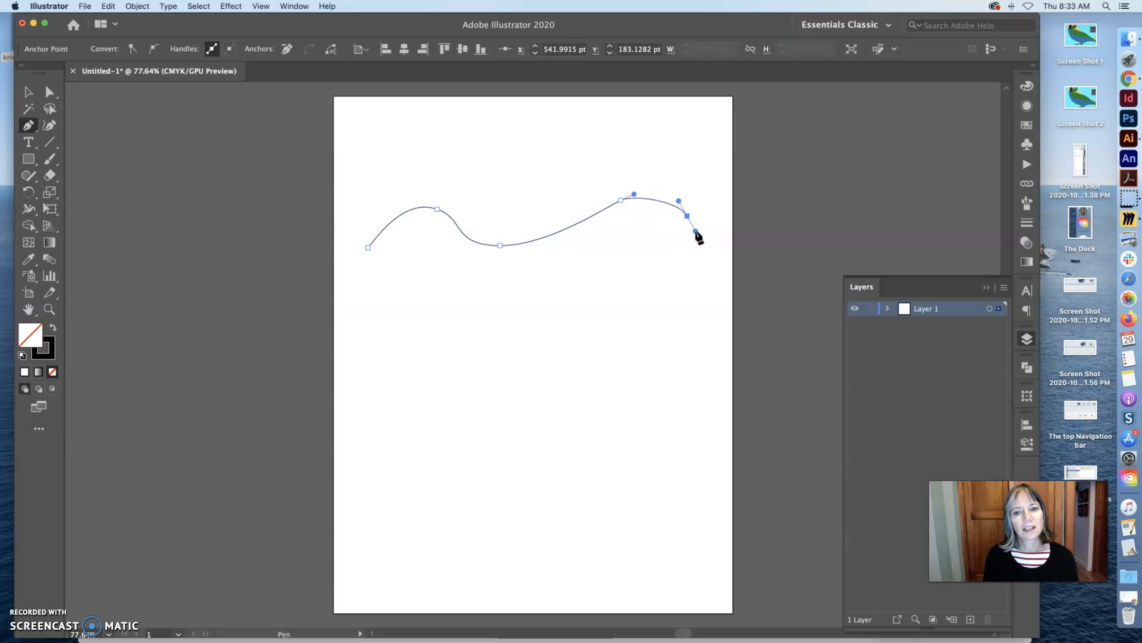
left_click_drag(702, 233, 702, 234)
Add type along the wavy path with the Type on a Path Tool, replacing the placeholder text with "Happy Halloween"
left_click(30, 142)
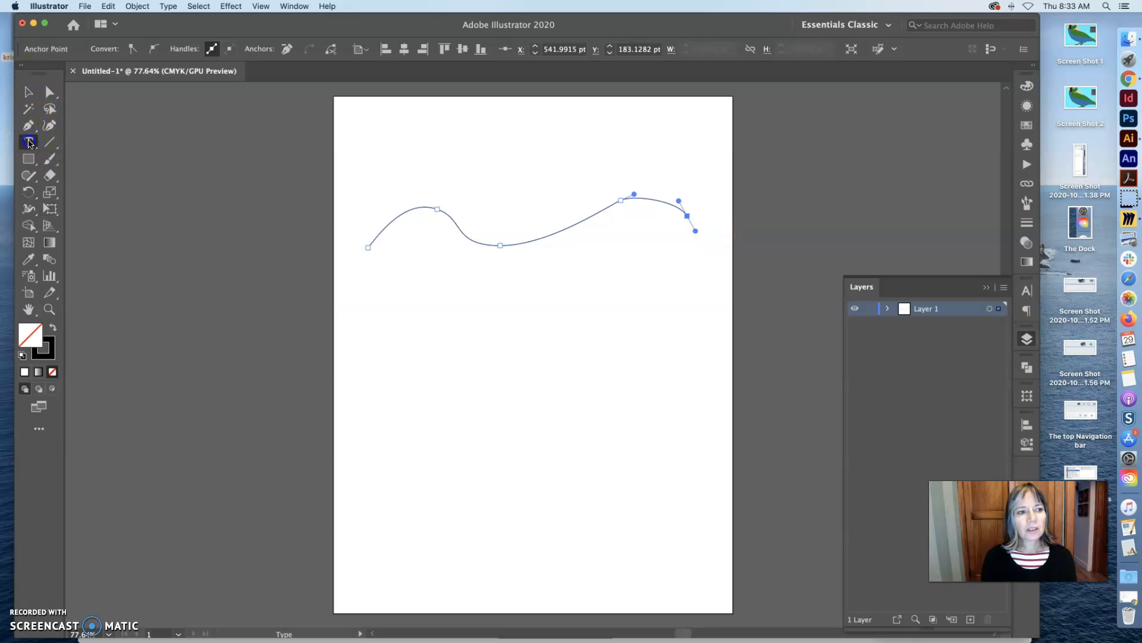
left_click(29, 143)
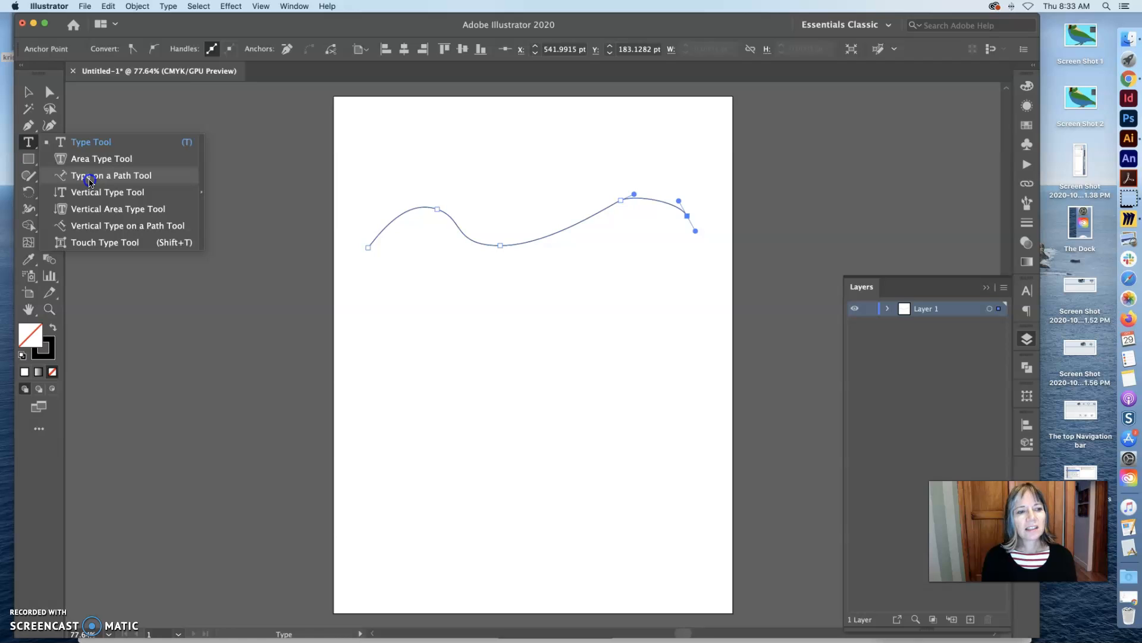
left_click(89, 177)
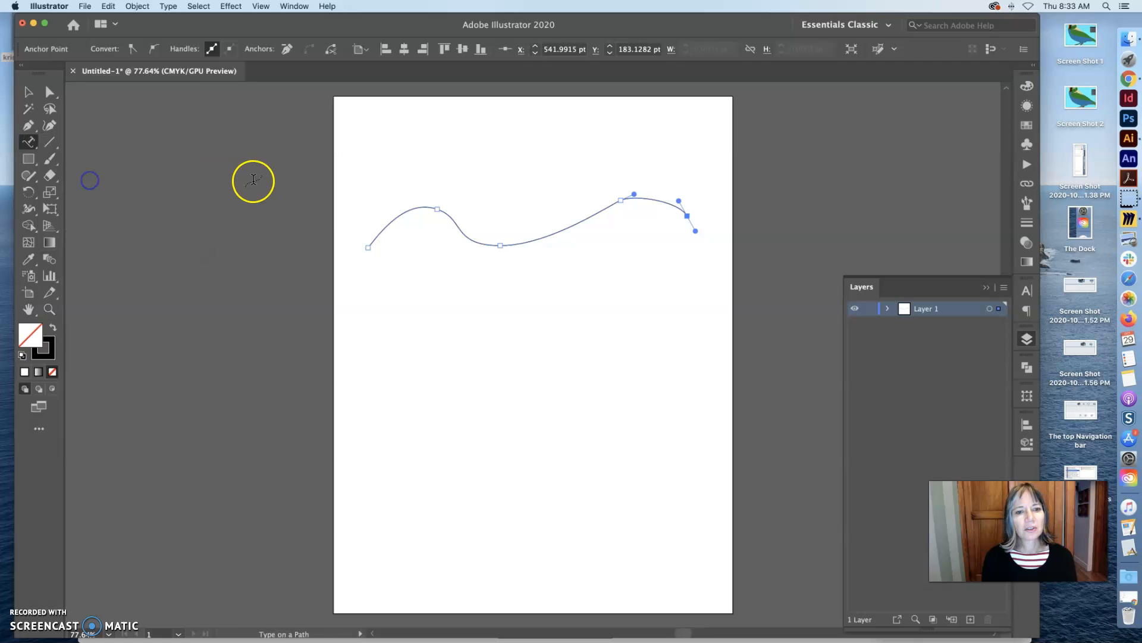
left_click(467, 233)
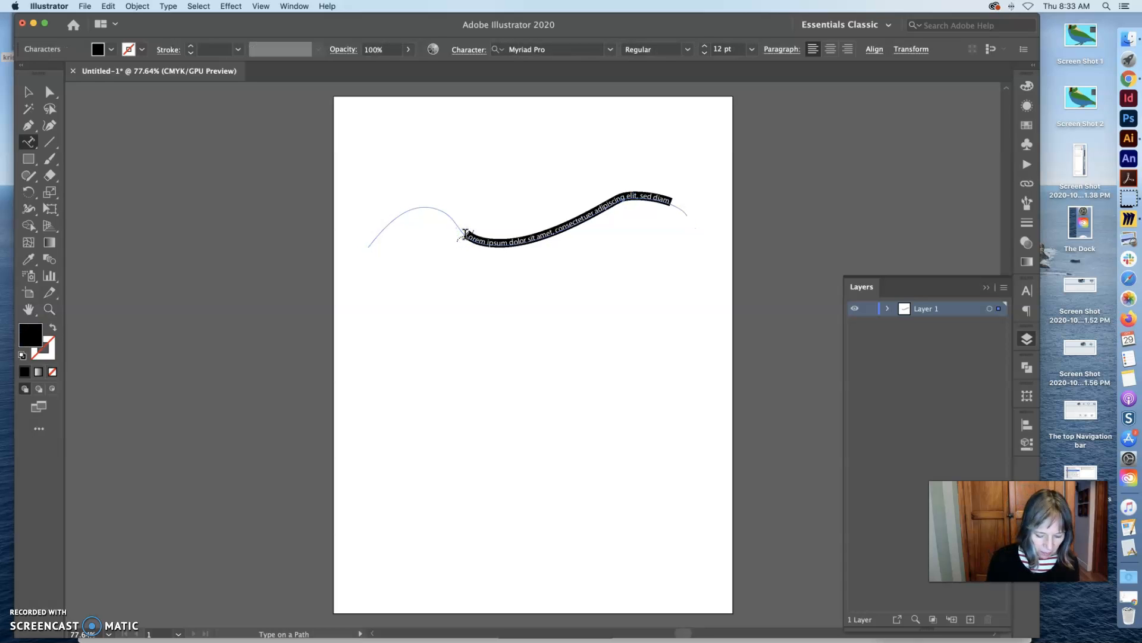
key("BackSpace")
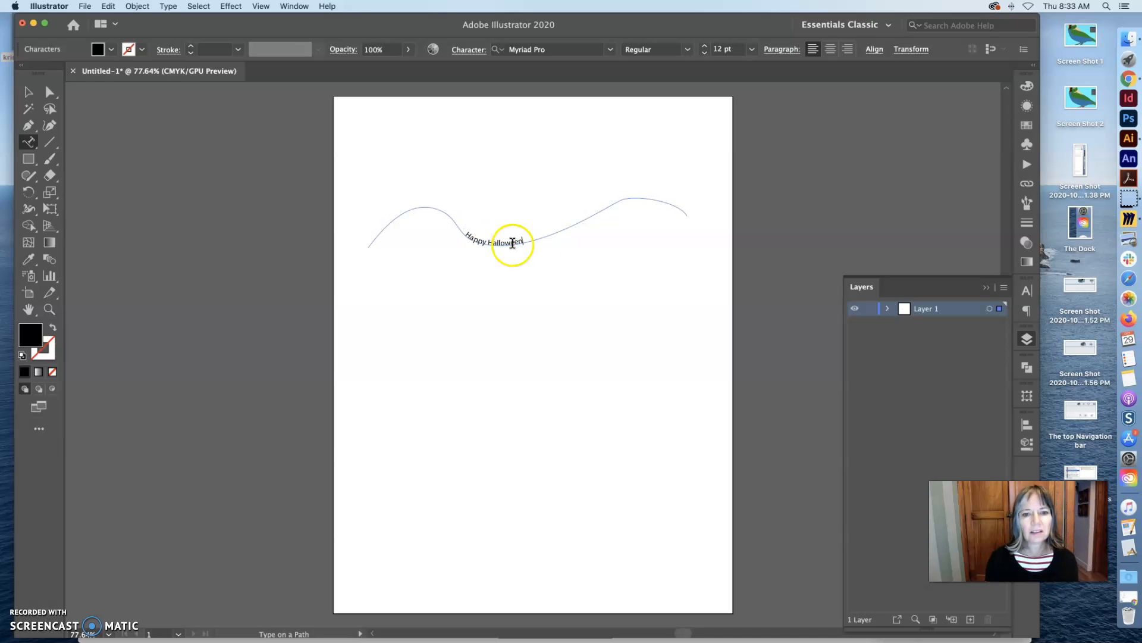
Browse the installed fonts and the additional Adobe Fonts as previews on the "Happy Halloween" text
left_click_drag(524, 241, 462, 235)
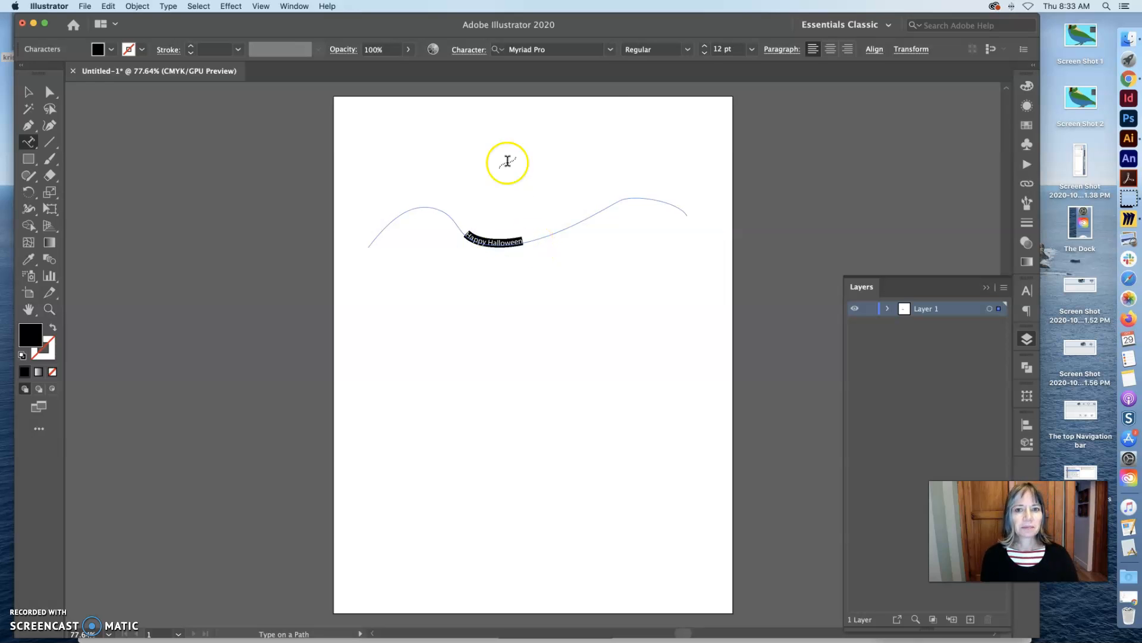
left_click(612, 52)
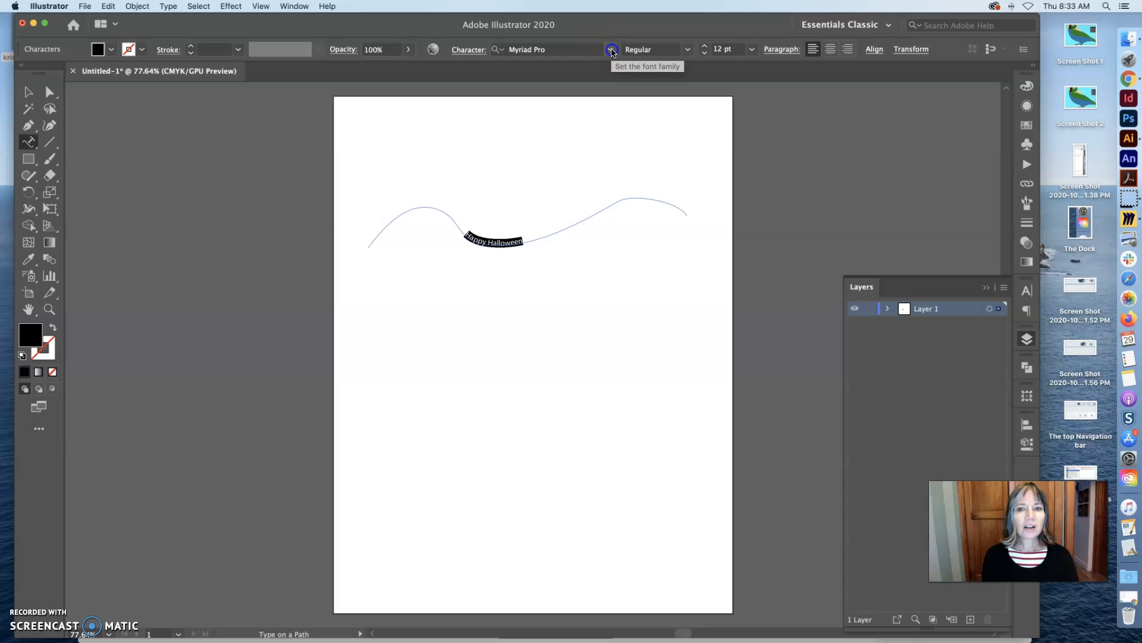
left_click(612, 52)
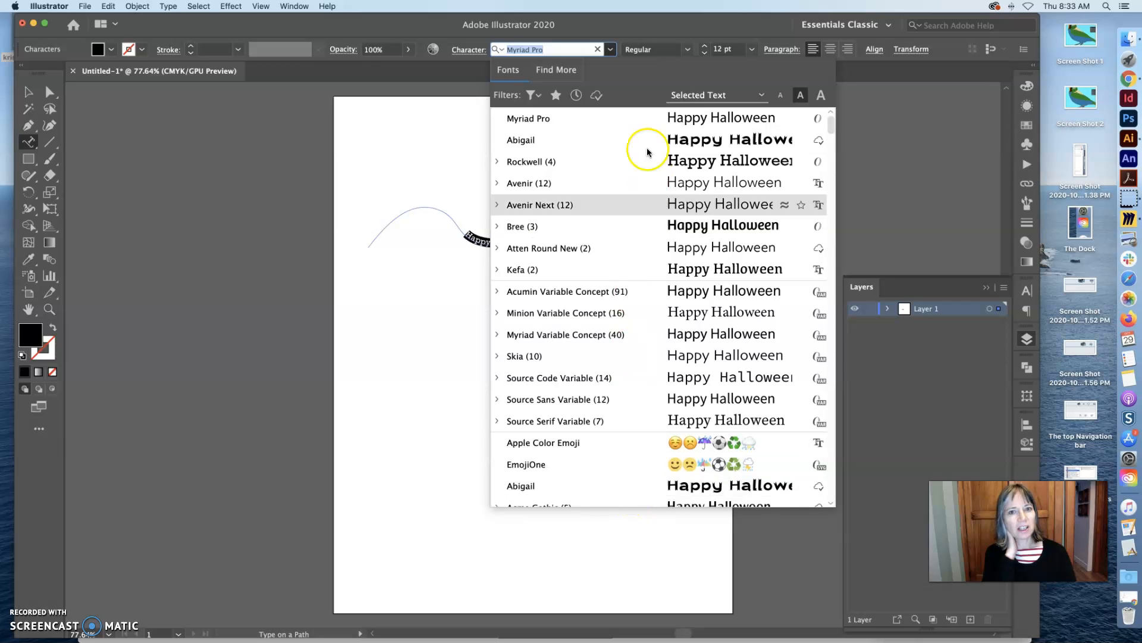
left_click(561, 70)
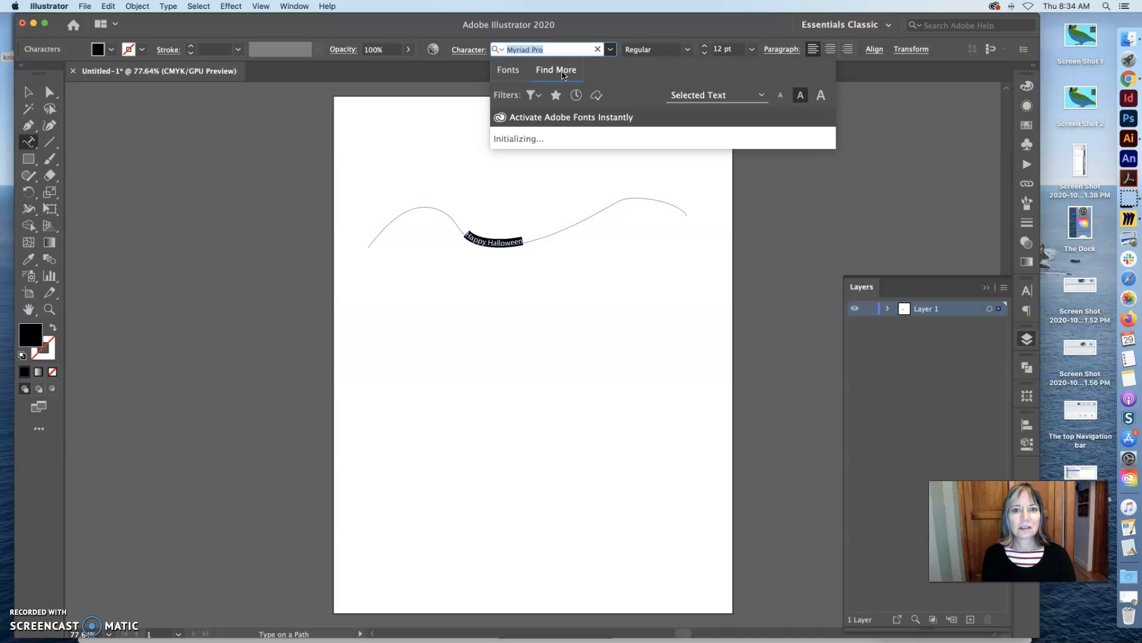
left_click(578, 119)
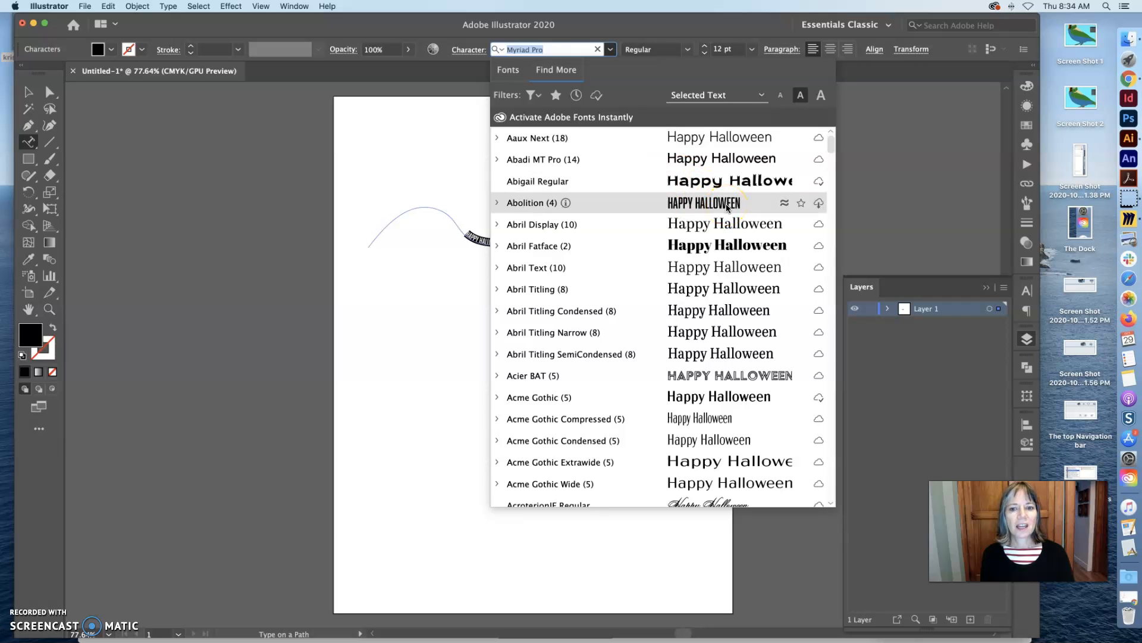
scroll(739, 376, "down", 5)
scroll(740, 376, "down", 15)
scroll(740, 376, "up", 5)
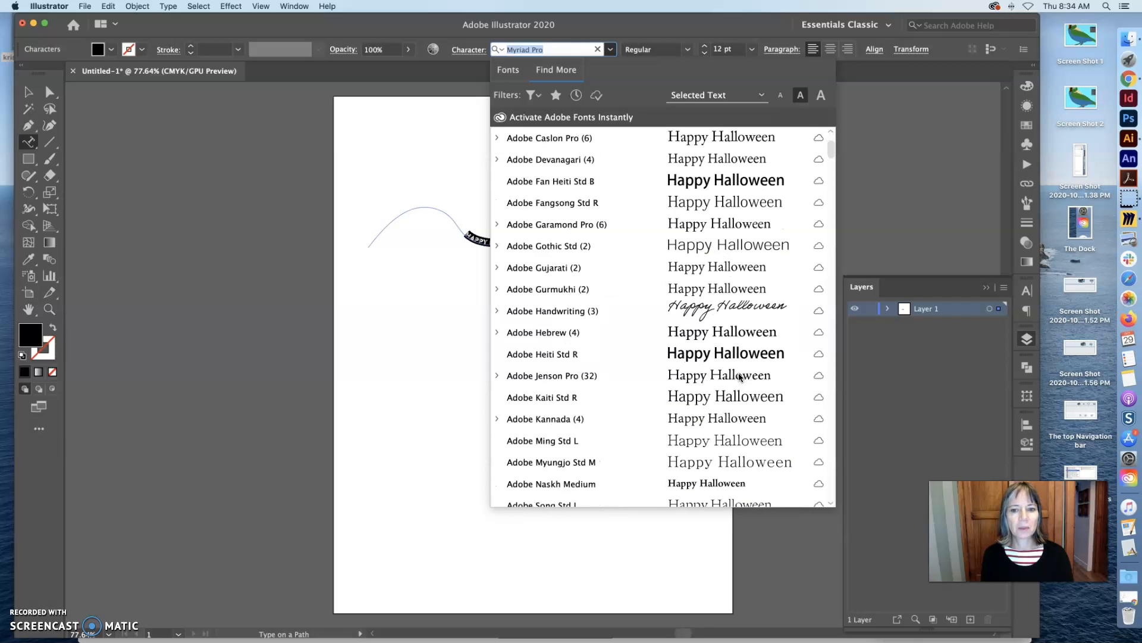
left_click(741, 287)
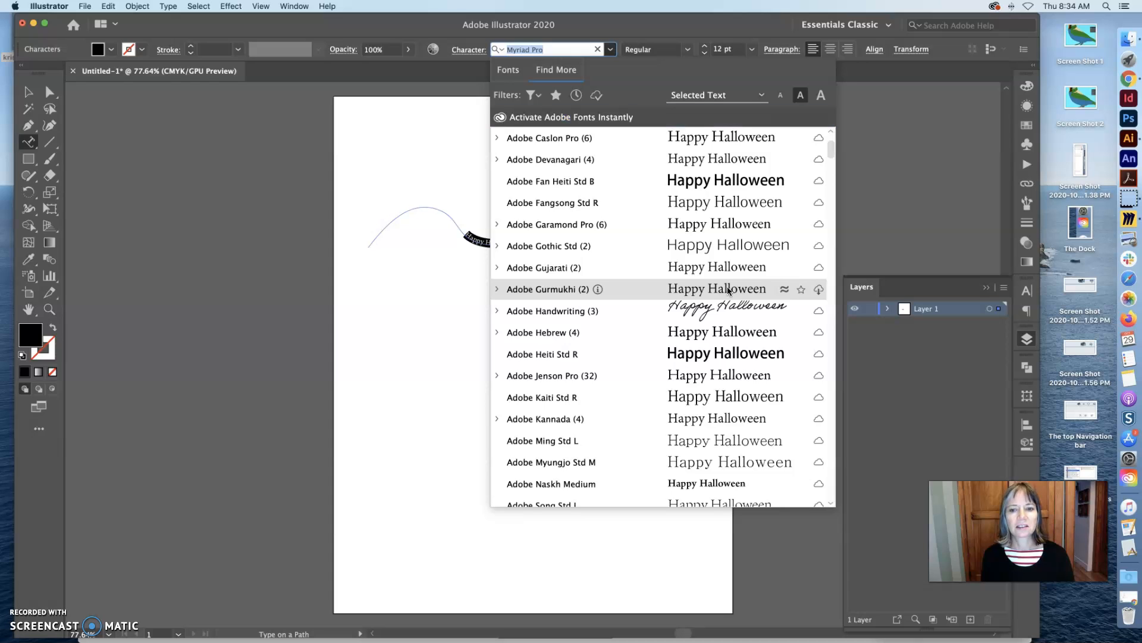
left_click(440, 153)
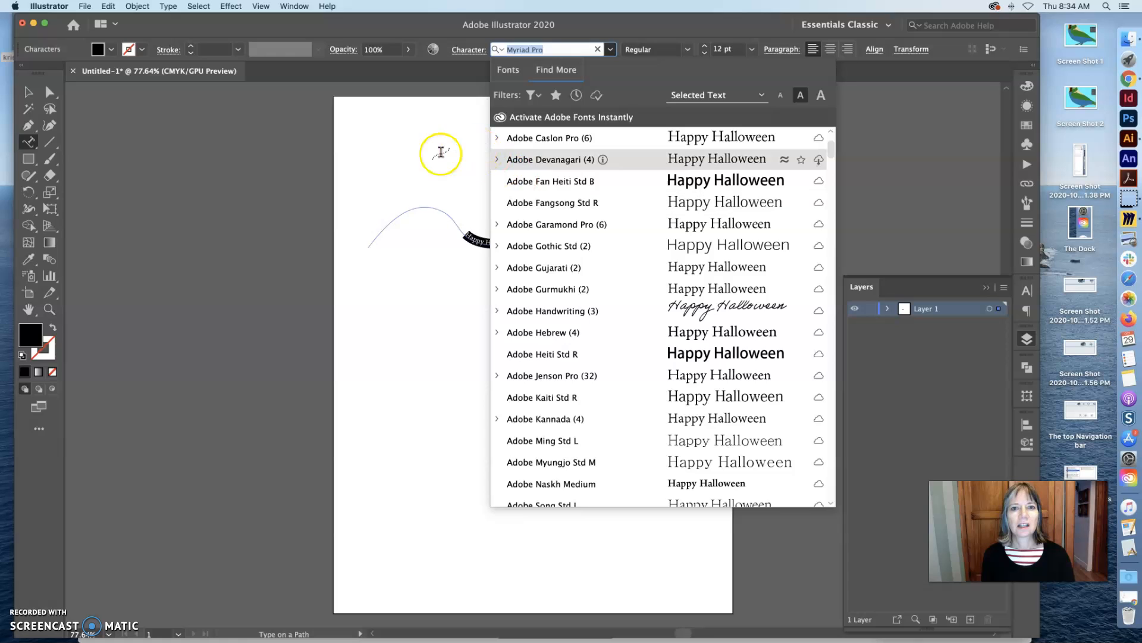
left_click(595, 79)
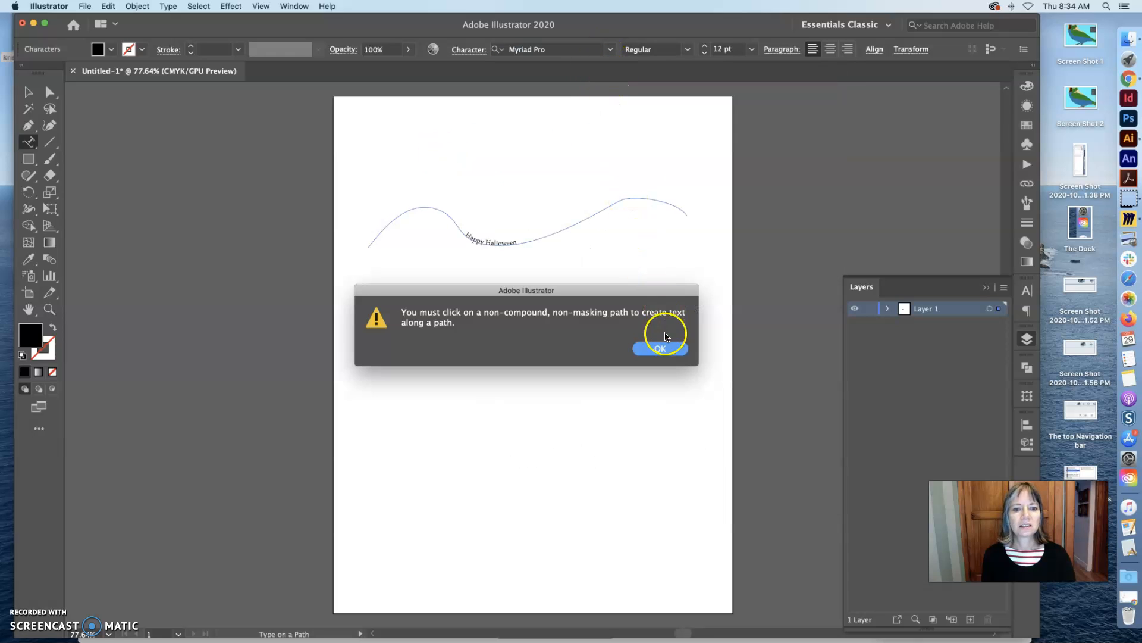
left_click(662, 349)
Set the font of the whole "Happy Halloween" text to Kefa
left_click_drag(526, 239, 461, 231)
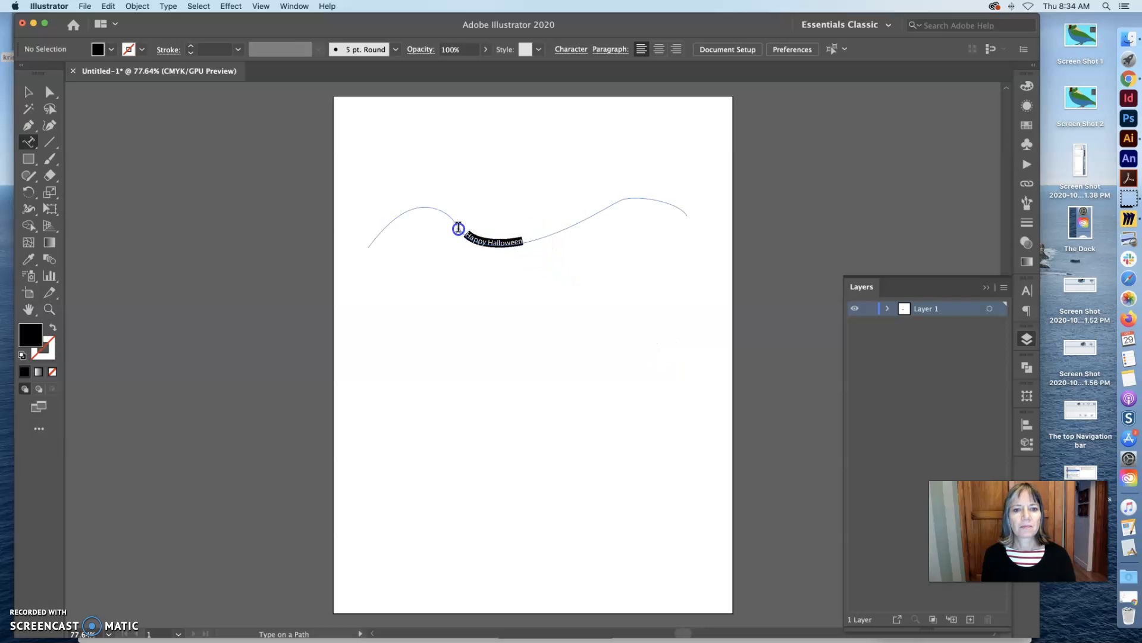
left_click(601, 51)
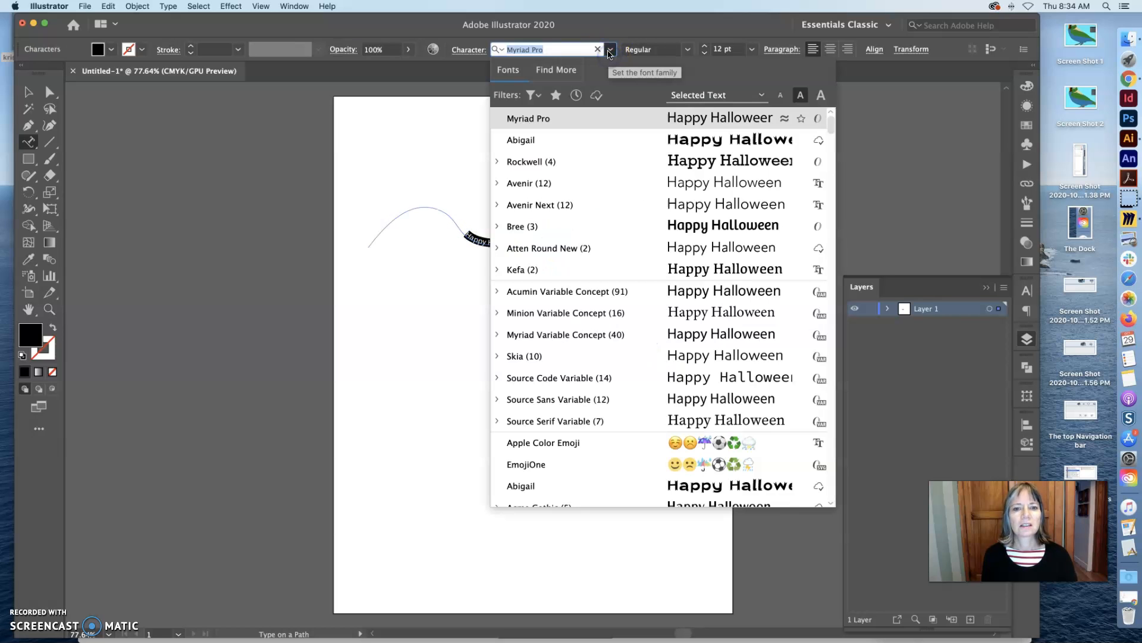
scroll(654, 335, "down", 1)
scroll(654, 335, "down", 10)
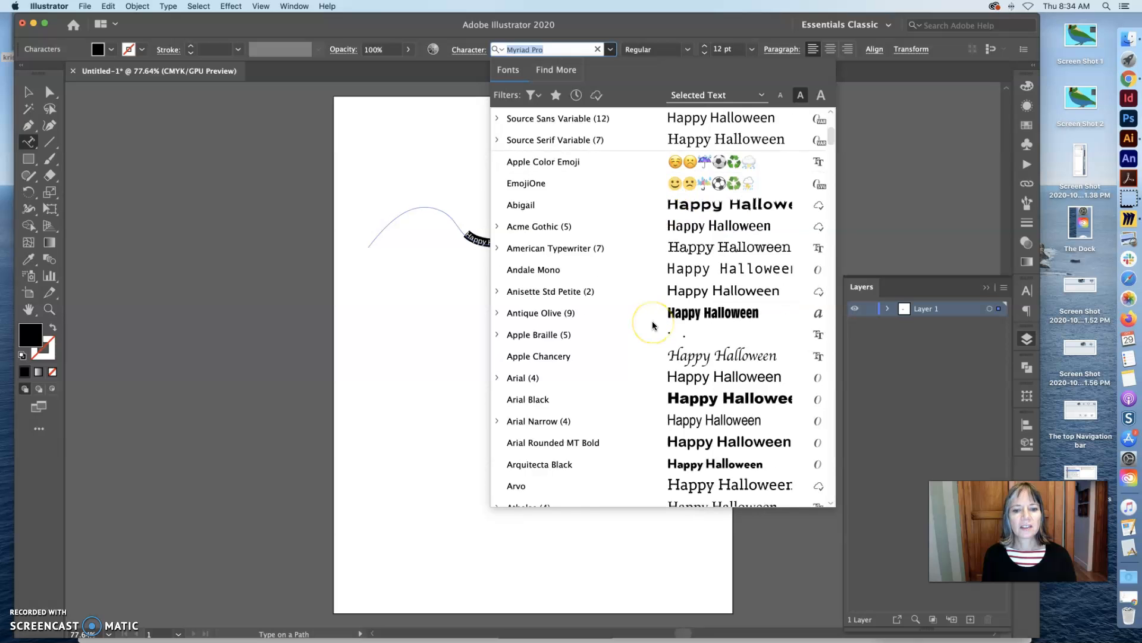
scroll(652, 325, "down", 10)
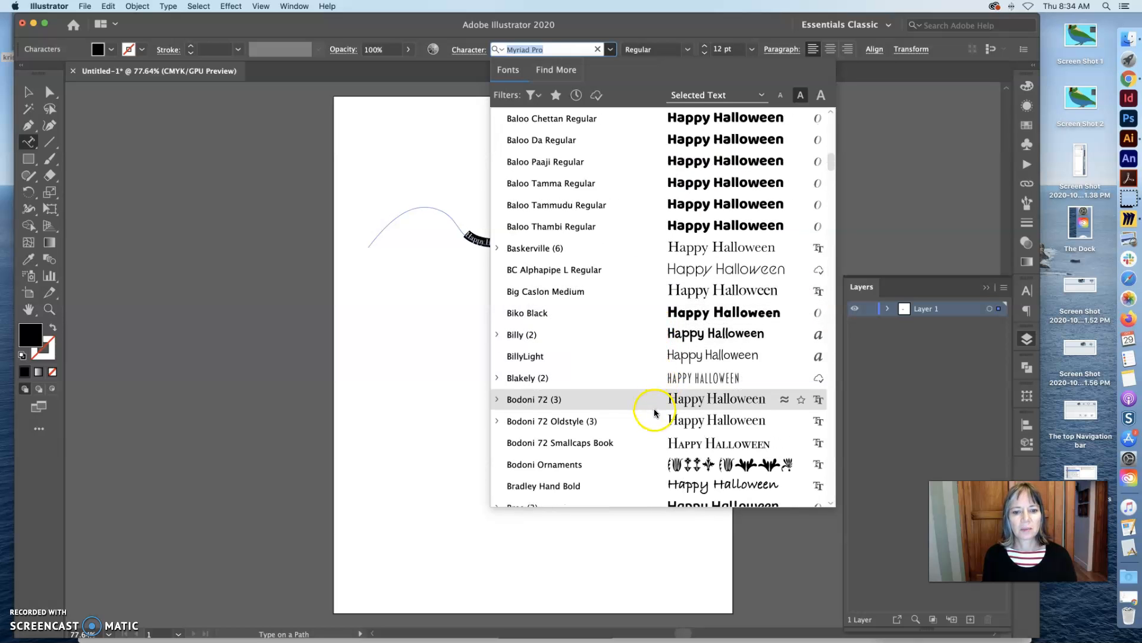
scroll(654, 411, "down", 5)
scroll(655, 413, "down", 7)
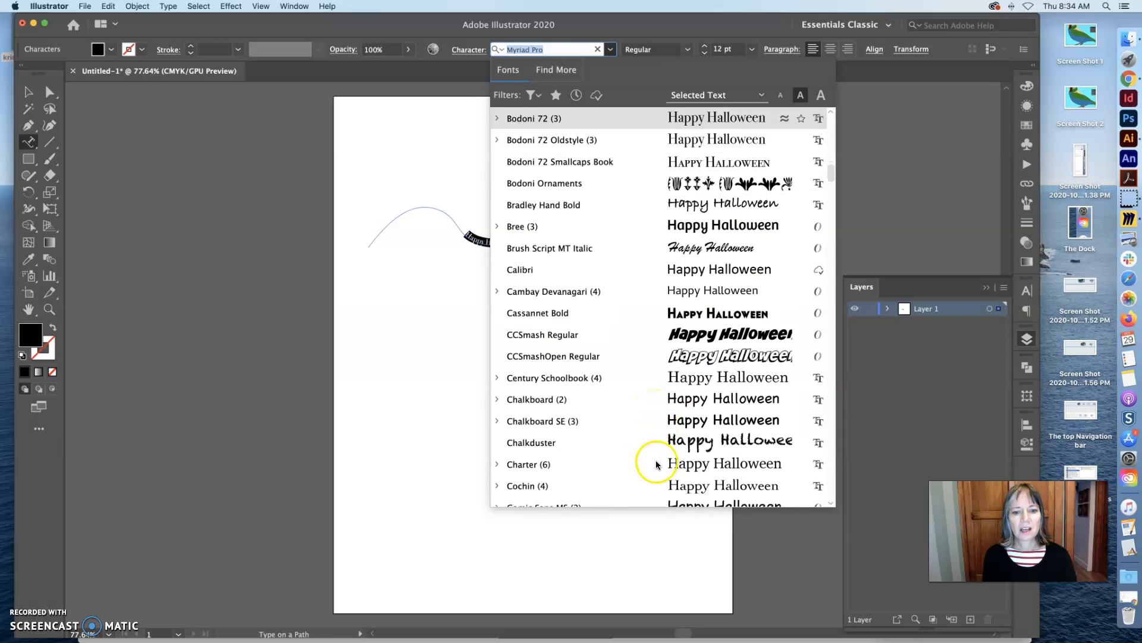
scroll(656, 471, "down", 5)
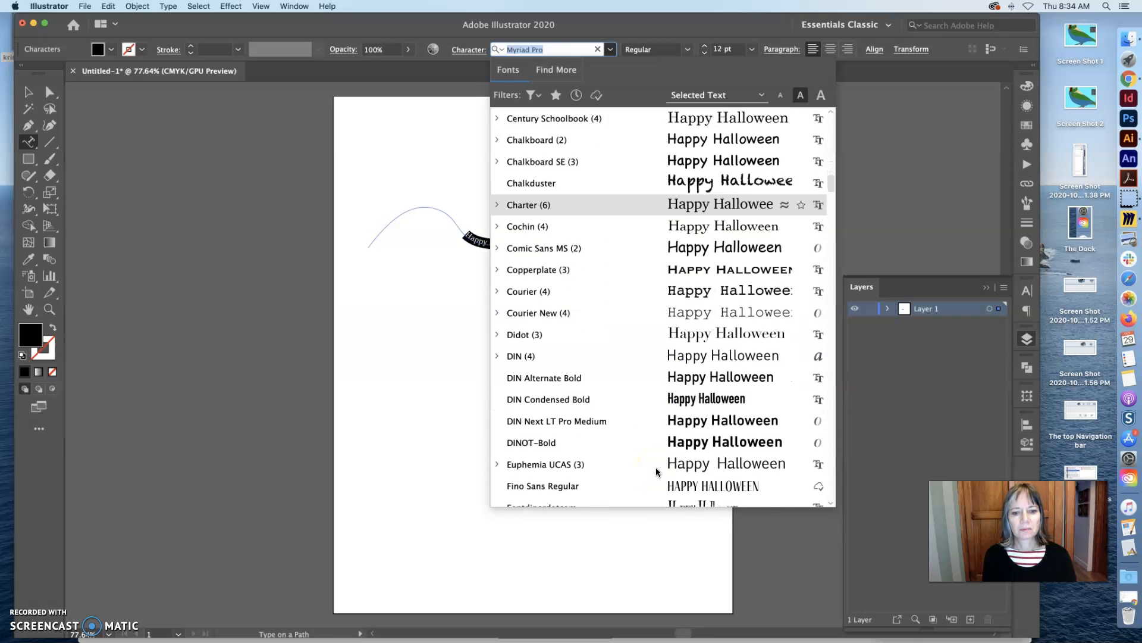
scroll(656, 472, "down", 8)
scroll(656, 472, "down", 12)
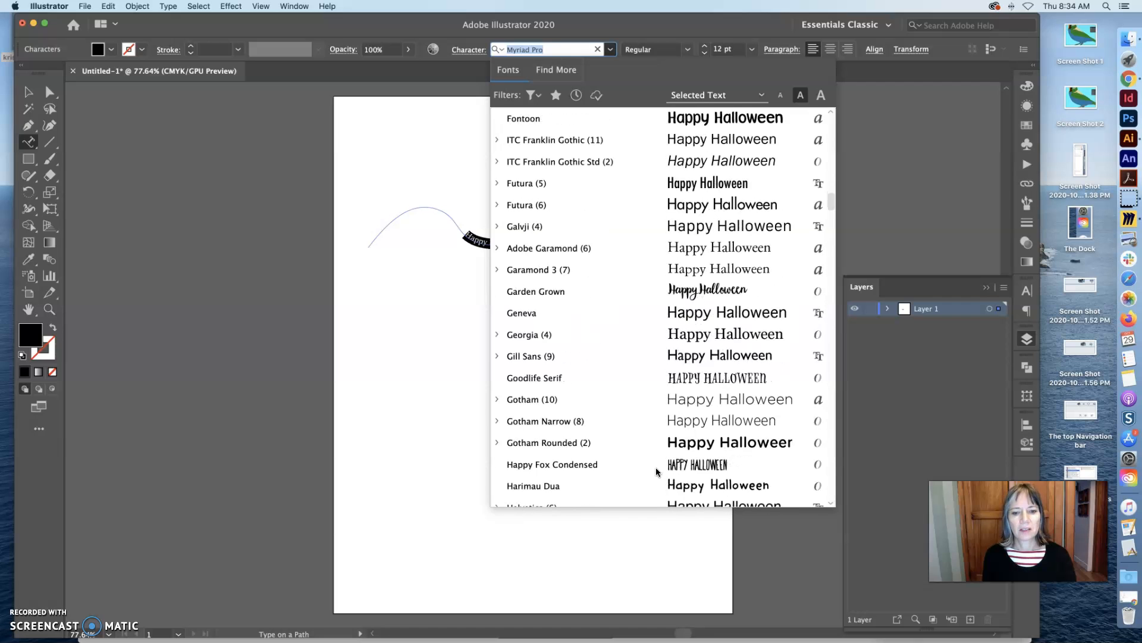
scroll(656, 471, "down", 9)
scroll(656, 471, "down", 1)
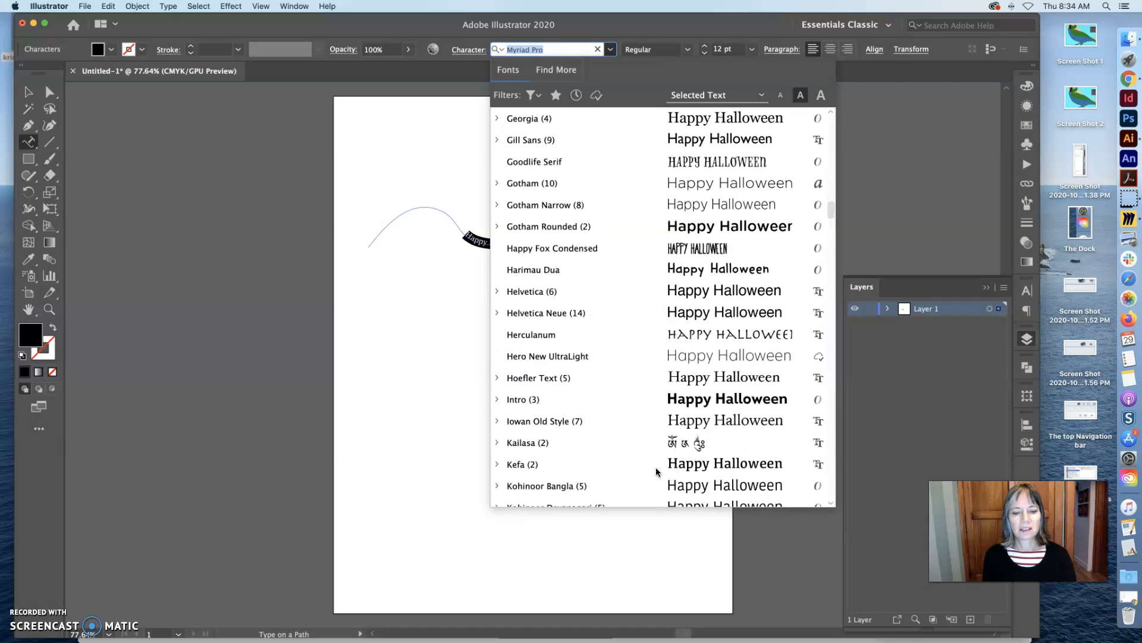
left_click(677, 466)
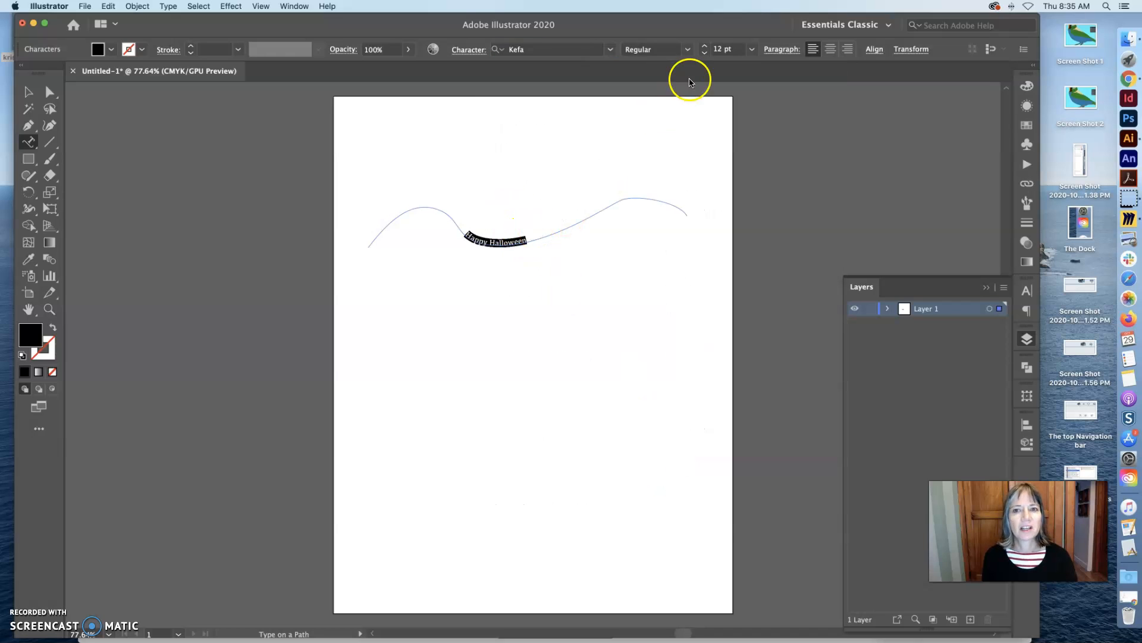
Set the "Happy Halloween" text size to 21 pt and deselect the text
left_click(751, 50)
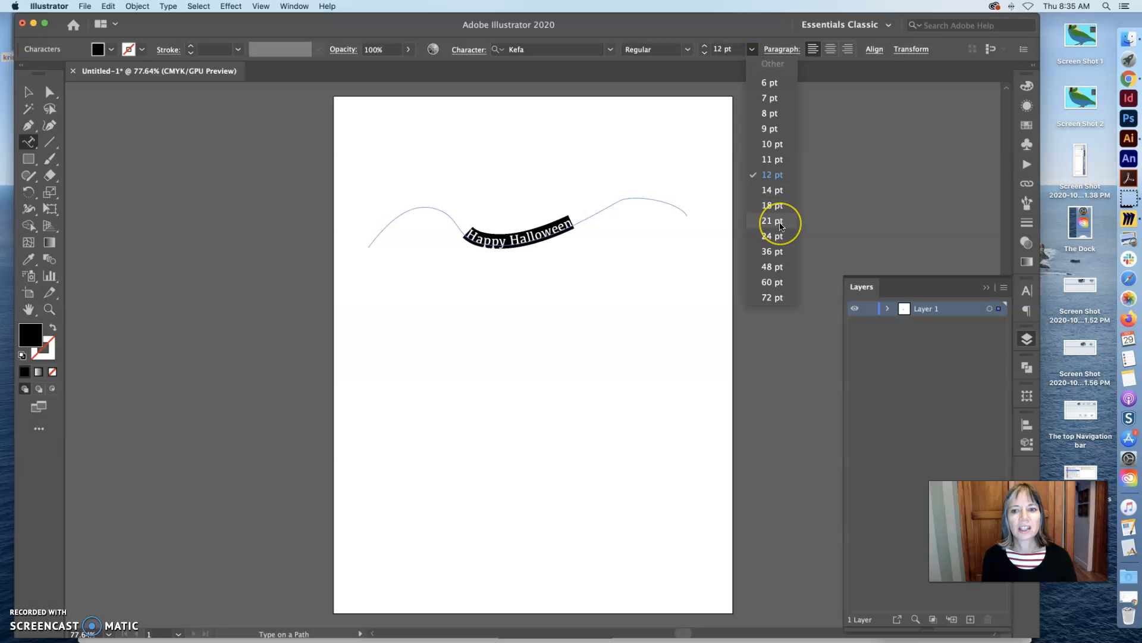
left_click(773, 221)
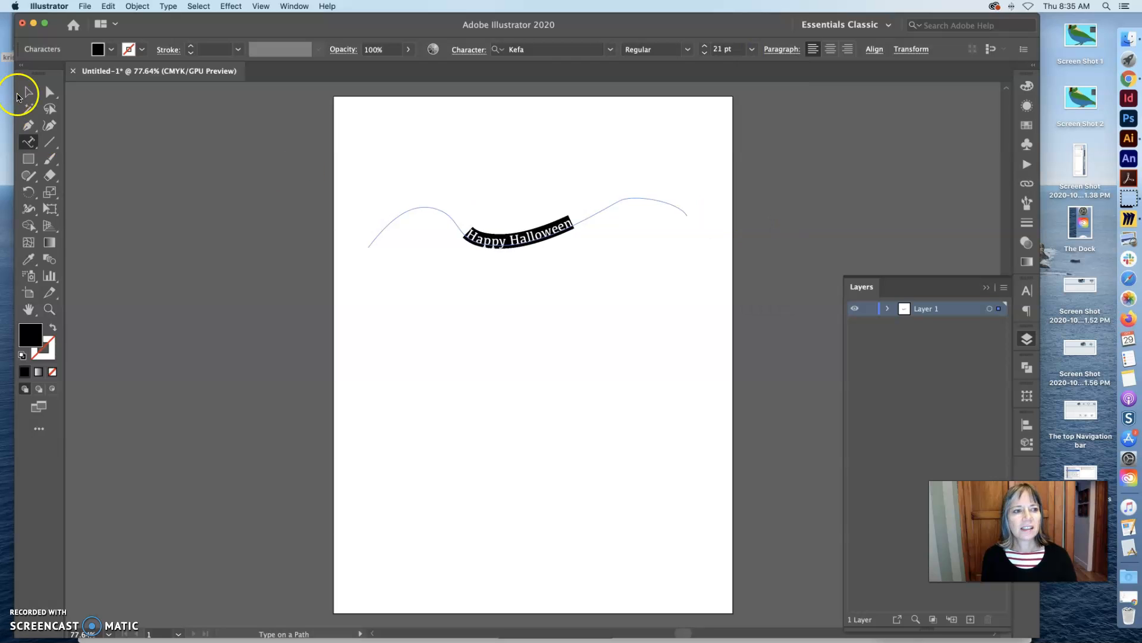
left_click(28, 92)
left_click(420, 154)
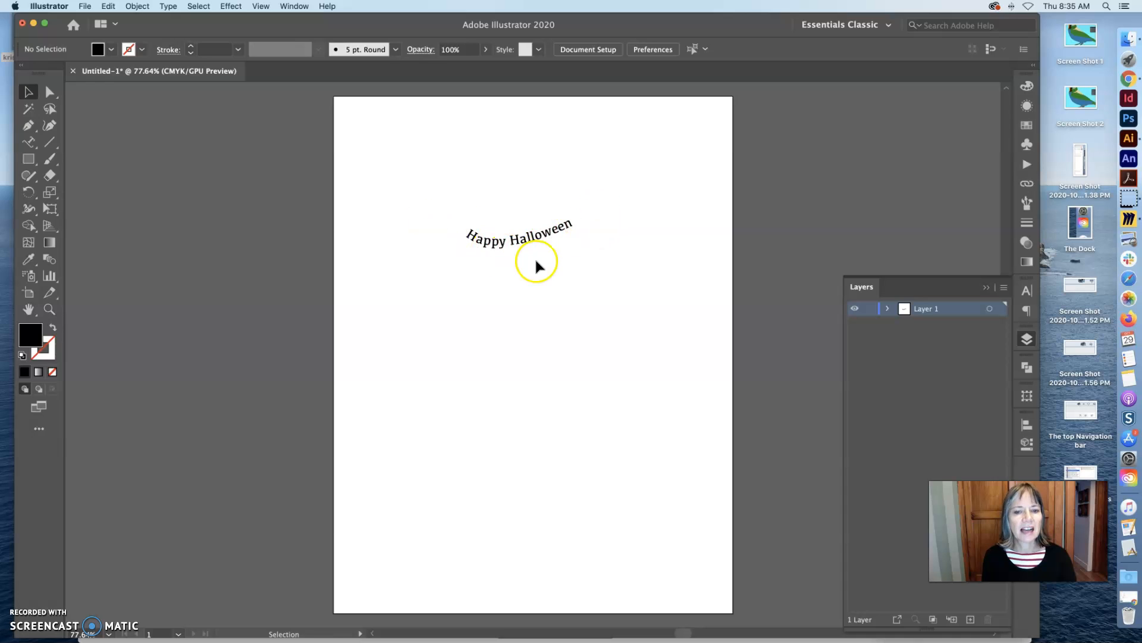
left_click(513, 262)
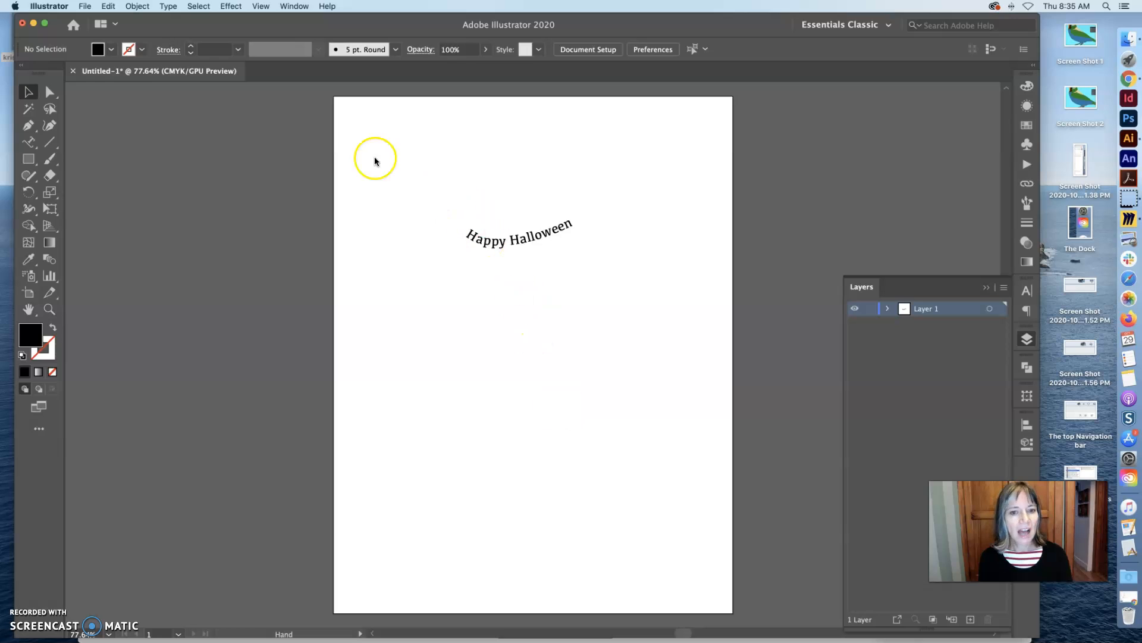
Reshape the dip of the wavy path under the text by shifting its anchor point and adjusting both direction handles
left_click(50, 94)
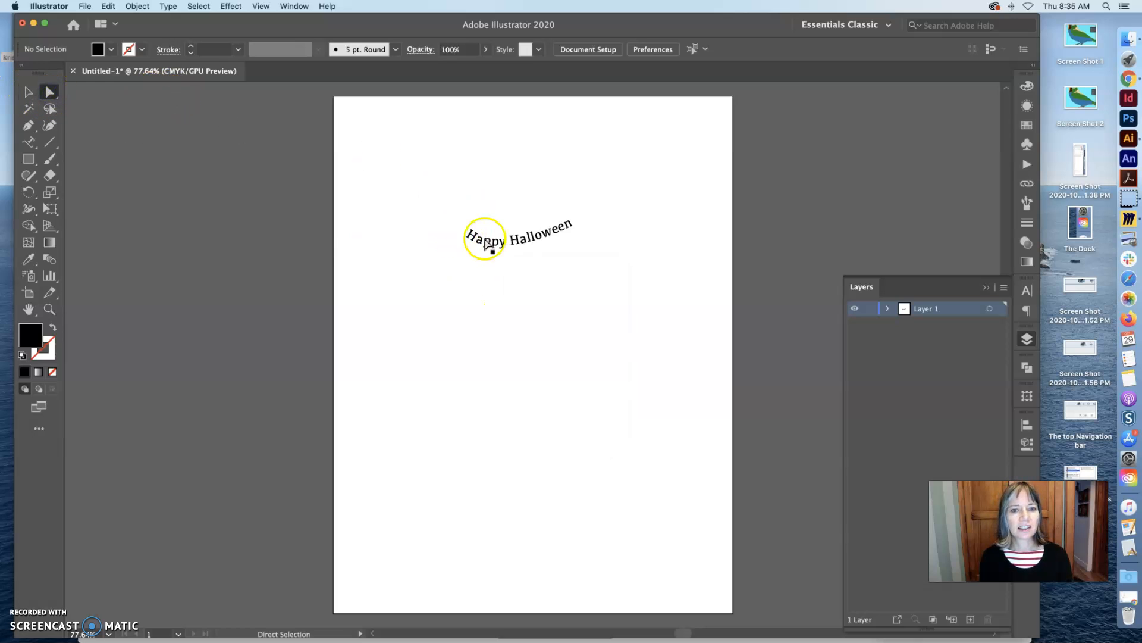
left_click(518, 246)
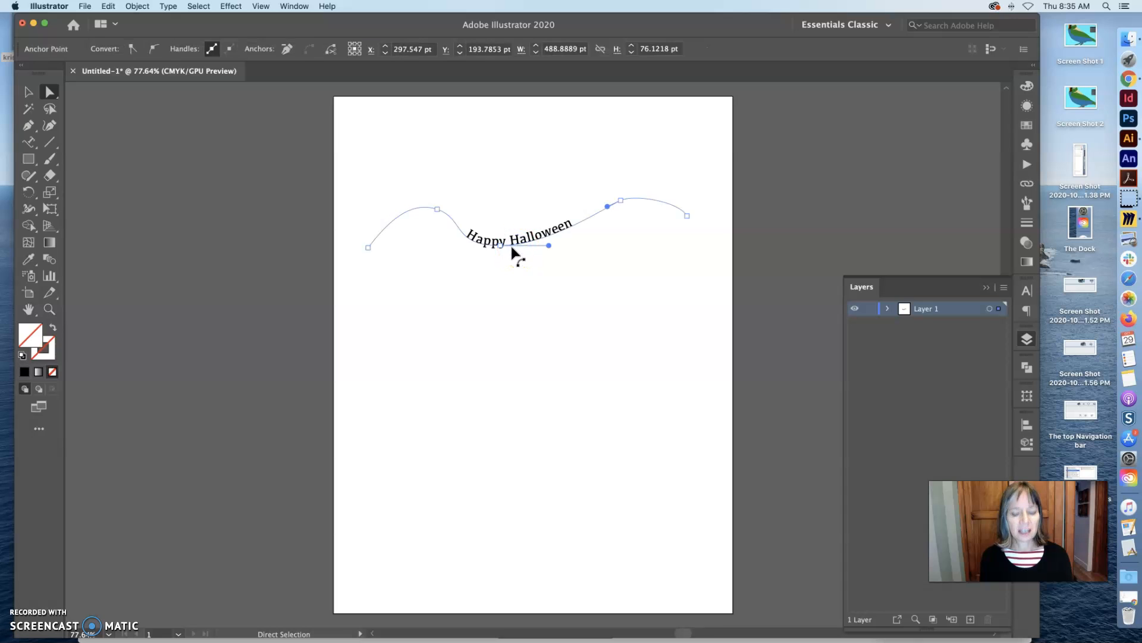
left_click(520, 252, "super")
left_click(518, 225, "super")
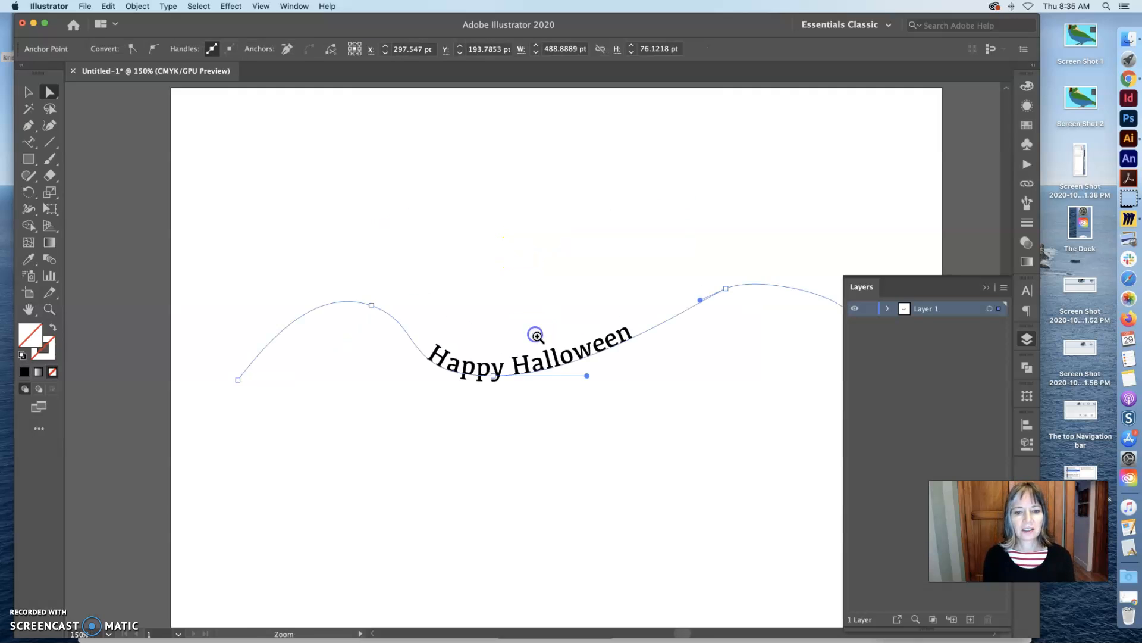
left_click(536, 336, "super")
left_click_drag(475, 411, 487, 418)
left_click_drag(611, 418, 673, 412)
left_click(365, 421)
left_click_drag(364, 422, 356, 421)
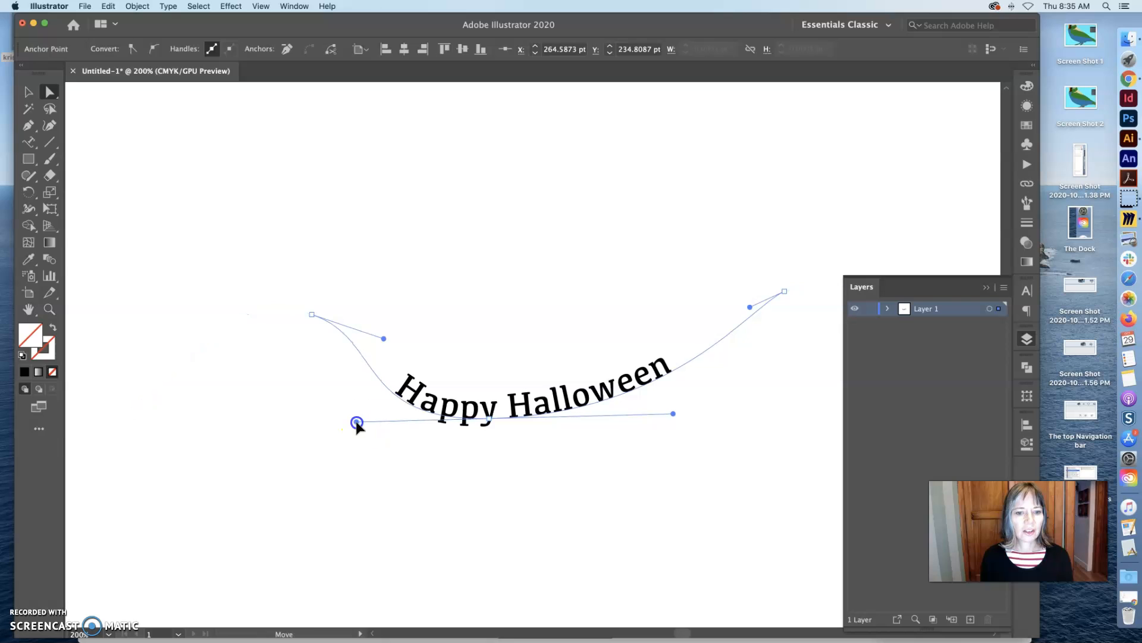
left_click(476, 348)
Slide the "Happy Halloween" text along the path onto the first hump by moving its start bracket to the path's left end
left_click(522, 411)
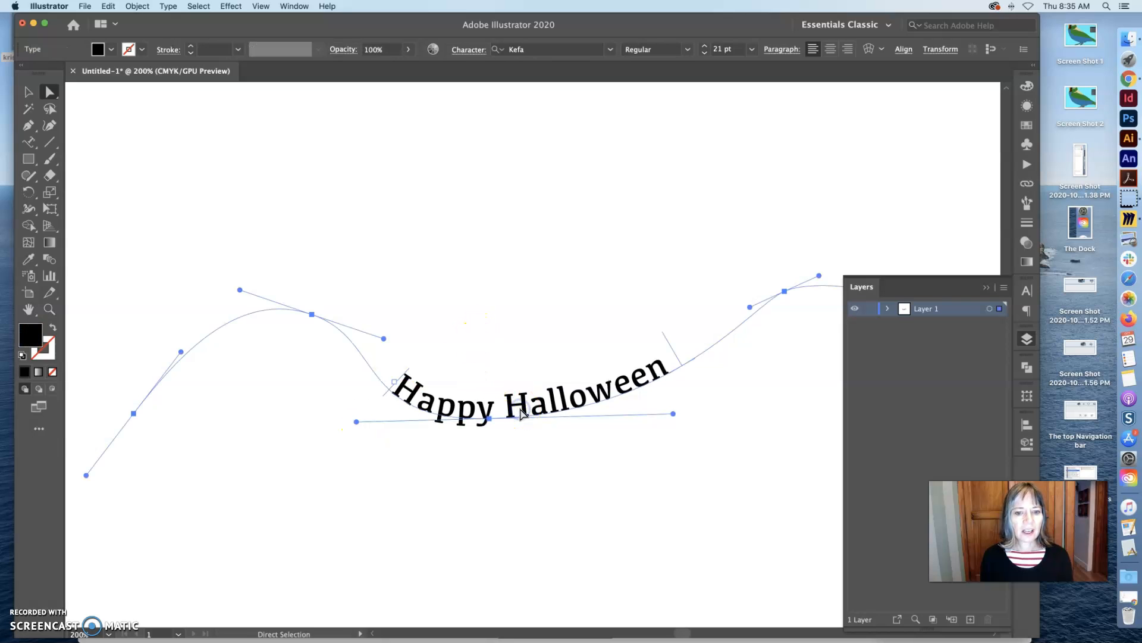
left_click(551, 436)
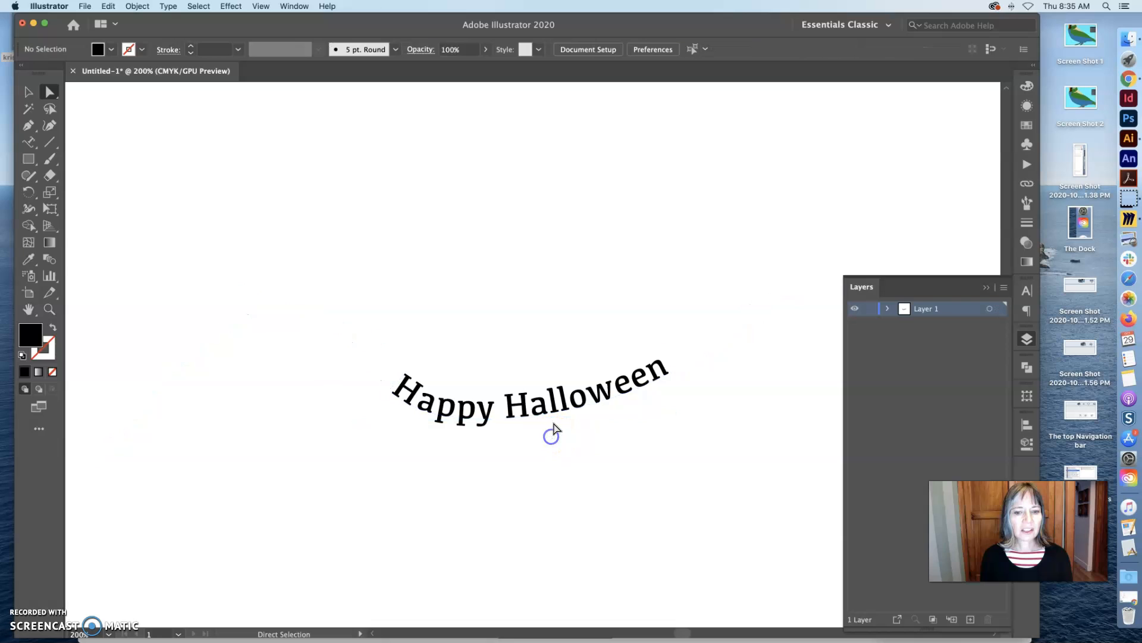
left_click(555, 418)
left_click(572, 336)
left_click(561, 400)
left_click(620, 384)
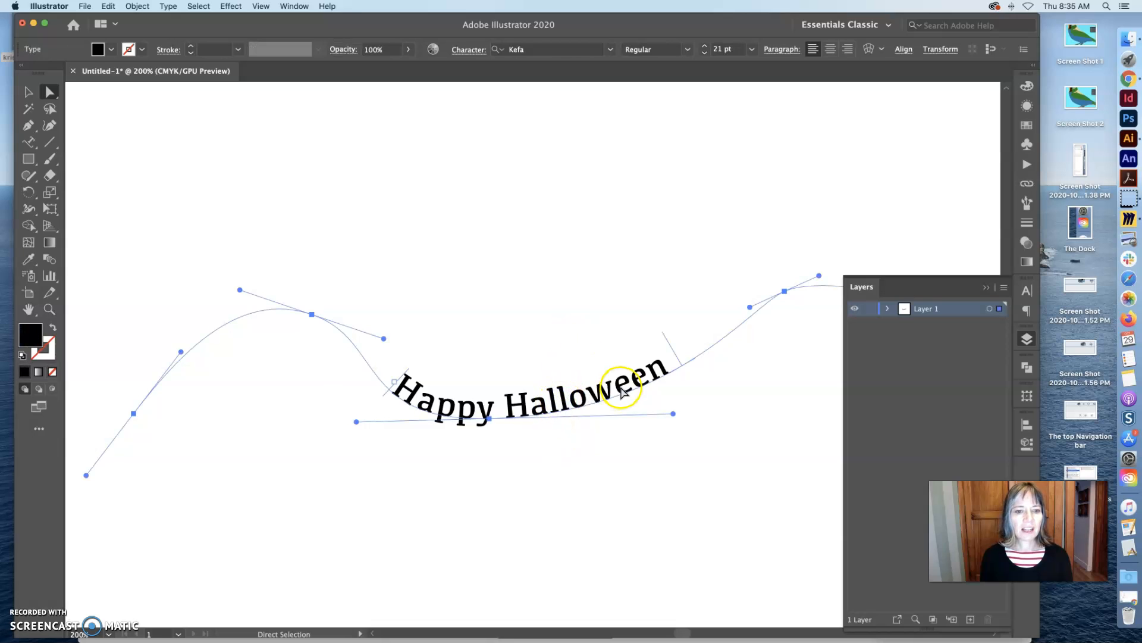
left_click(400, 386)
left_click_drag(400, 386, 144, 427)
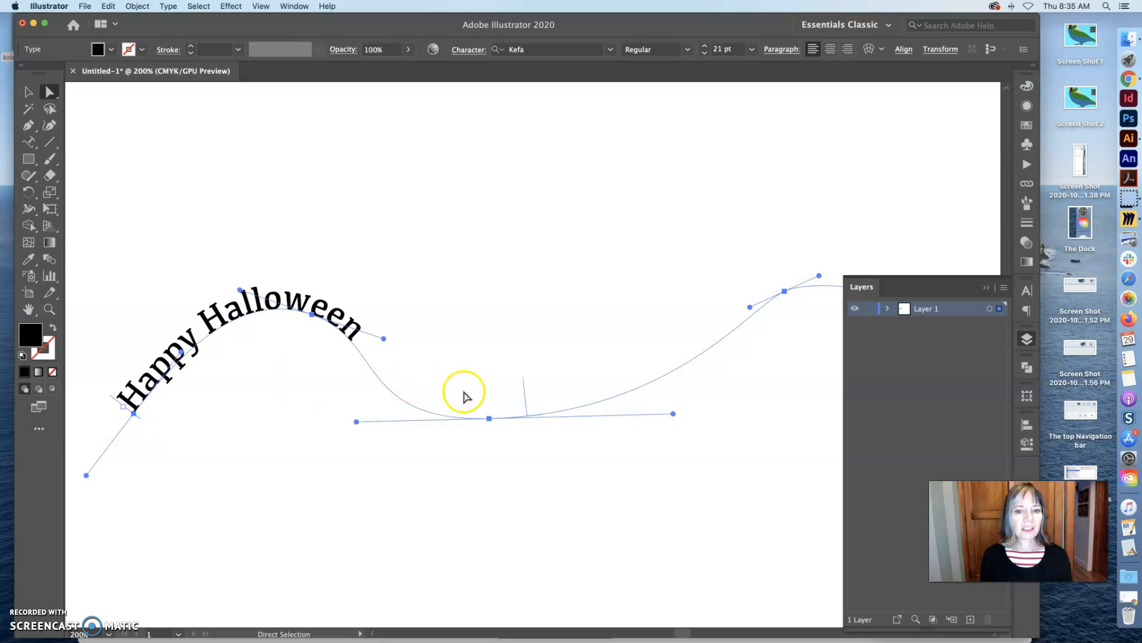
Try to slide the text along the path by its centre bracket and undo the move that flips it
left_click_drag(527, 420, 559, 413)
left_click(530, 416)
key("super+z")
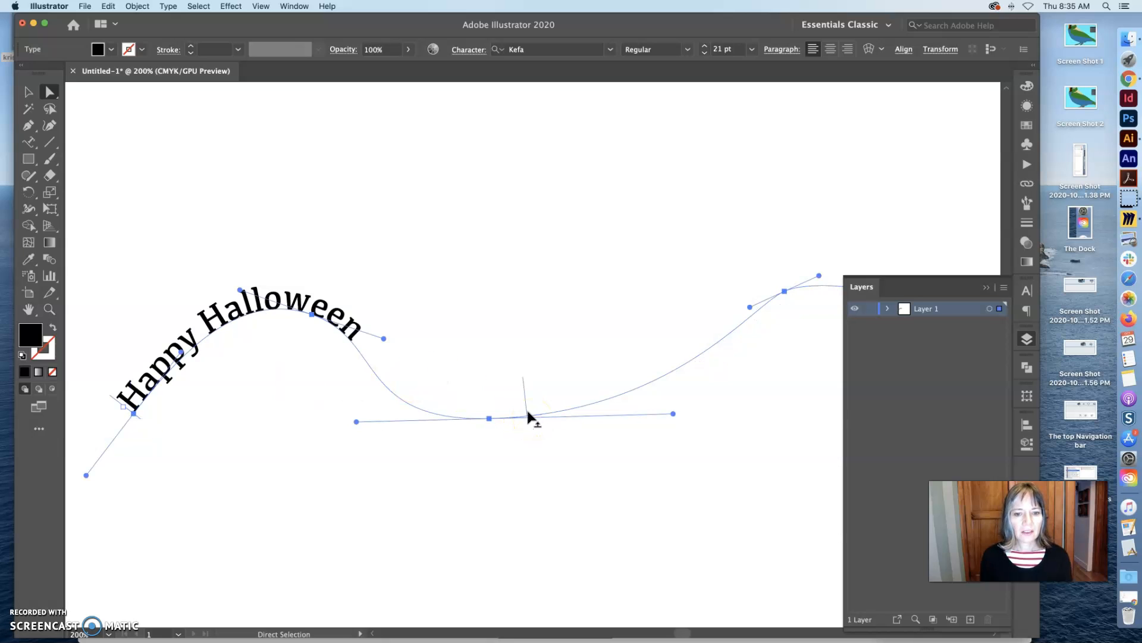
left_click_drag(527, 413, 615, 399)
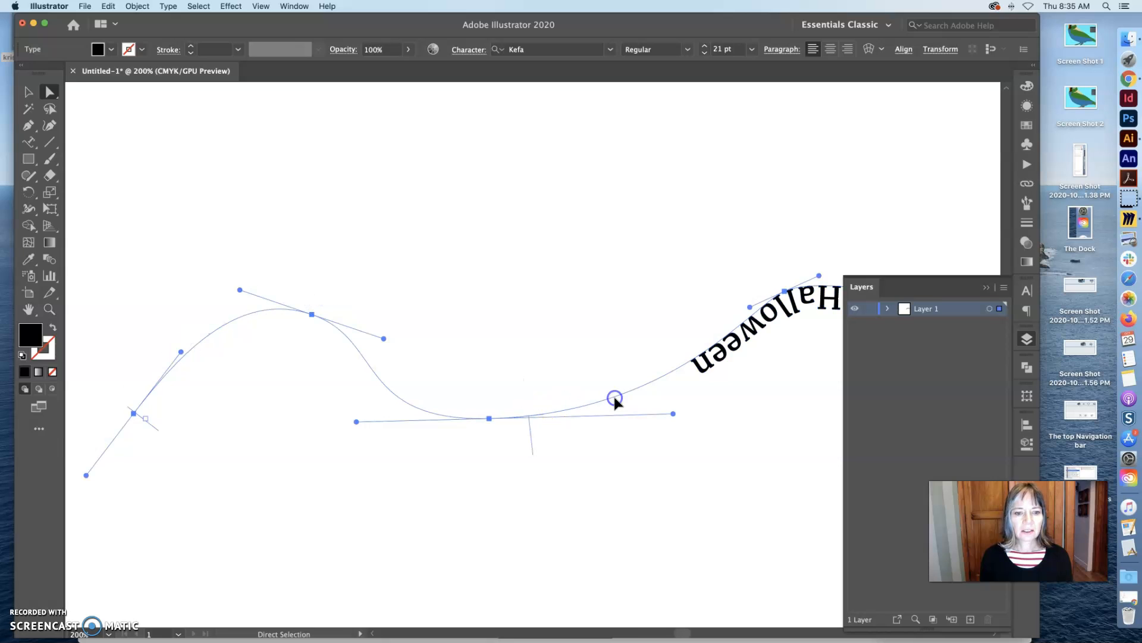
left_click(614, 402)
key("super+z")
left_click(523, 393)
left_click_drag(526, 401, 558, 384)
left_click(522, 392)
left_click(553, 388)
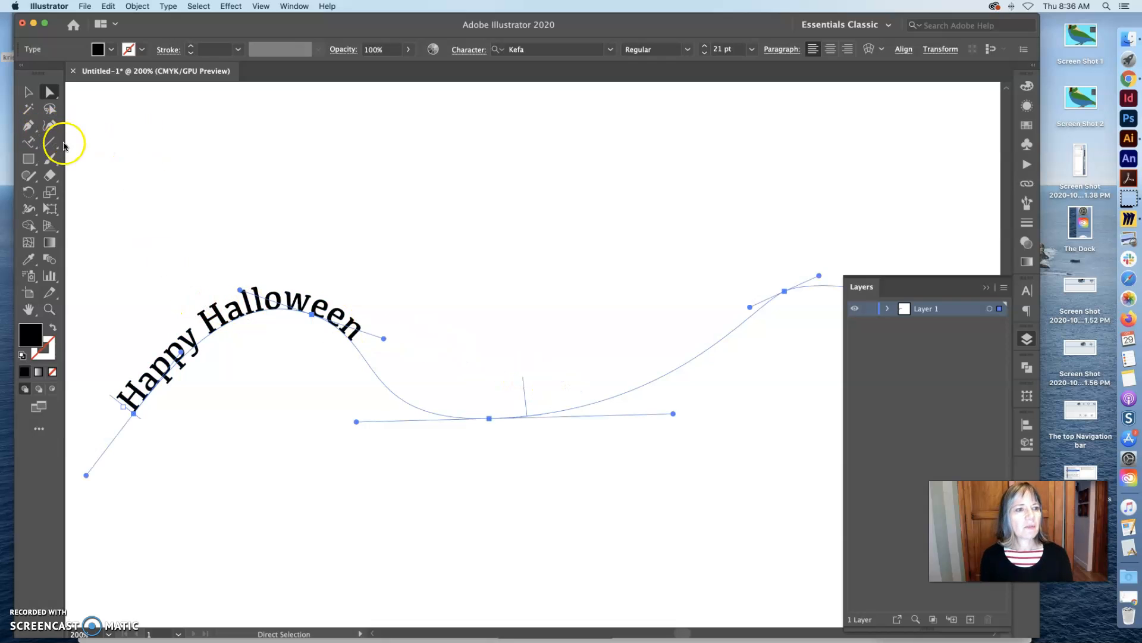
Select all of the "Happy Halloween" text and center-align it on the path
left_click(33, 142)
left_click_drag(33, 143, 79, 144)
left_click(353, 324)
left_click_drag(355, 334, 137, 410)
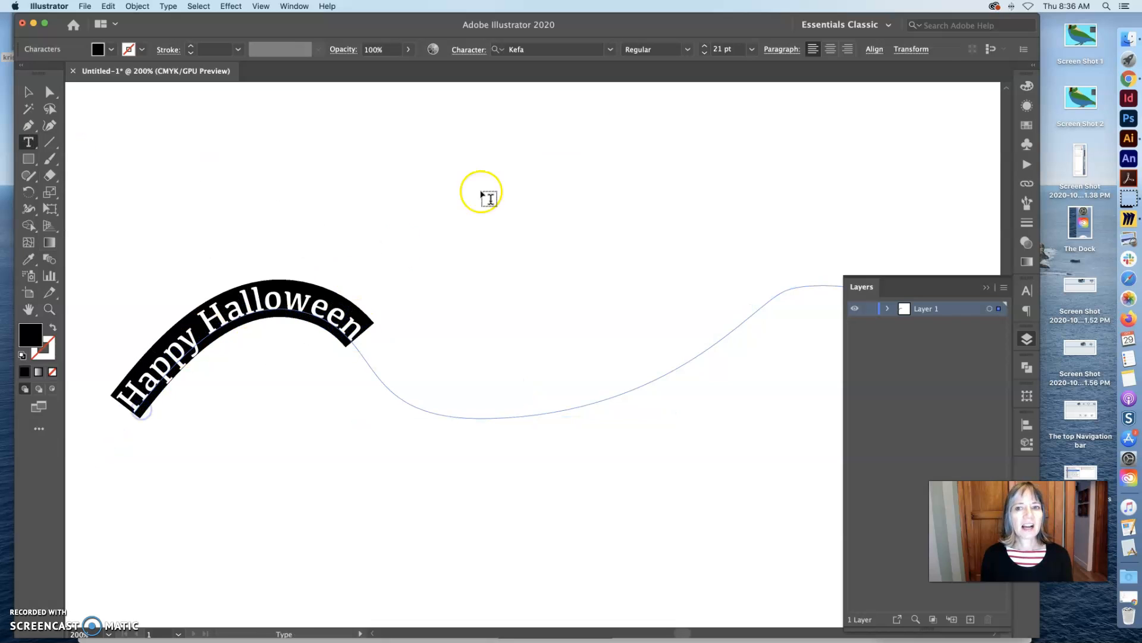
left_click(830, 49)
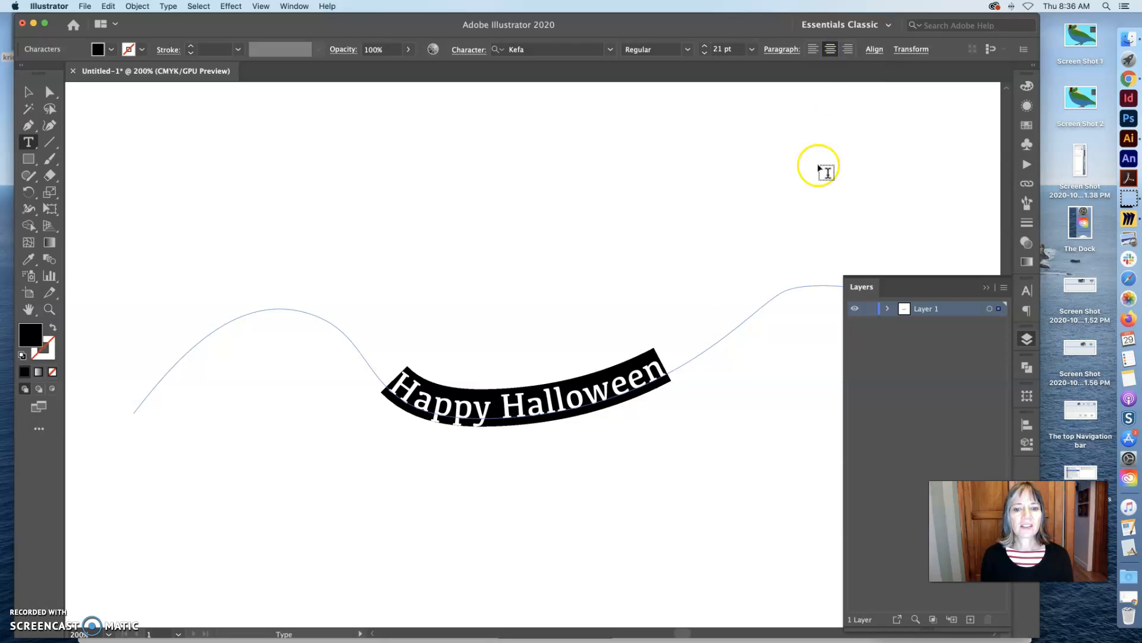
Move the text's end bracket in to the middle of the path and return it to the path's right end
left_click(27, 91)
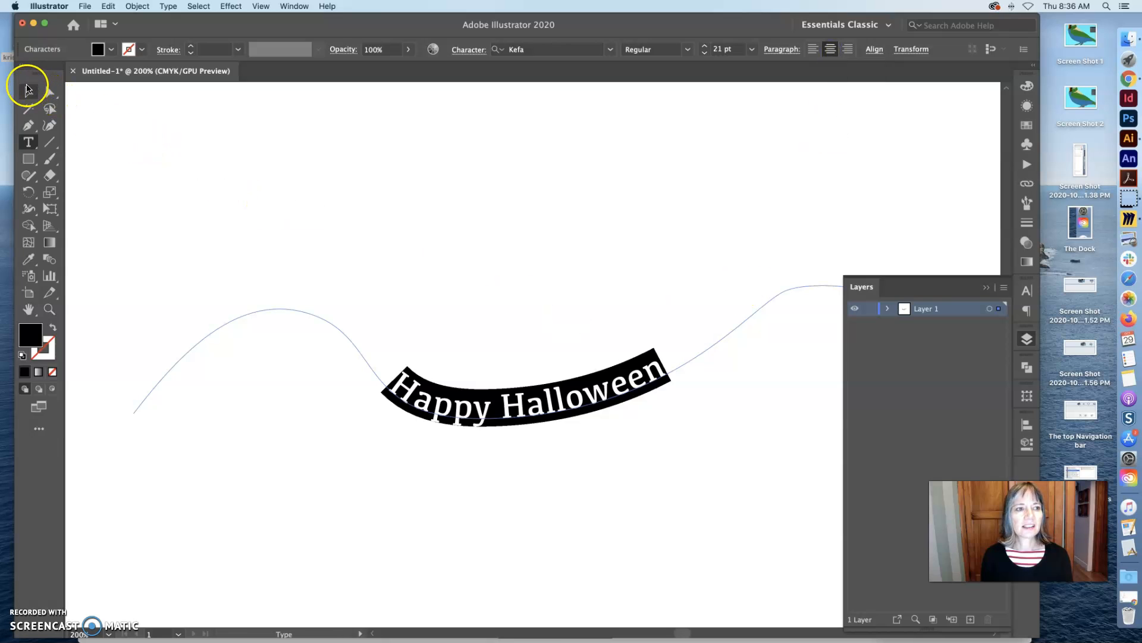
left_click(692, 407, "alt+super")
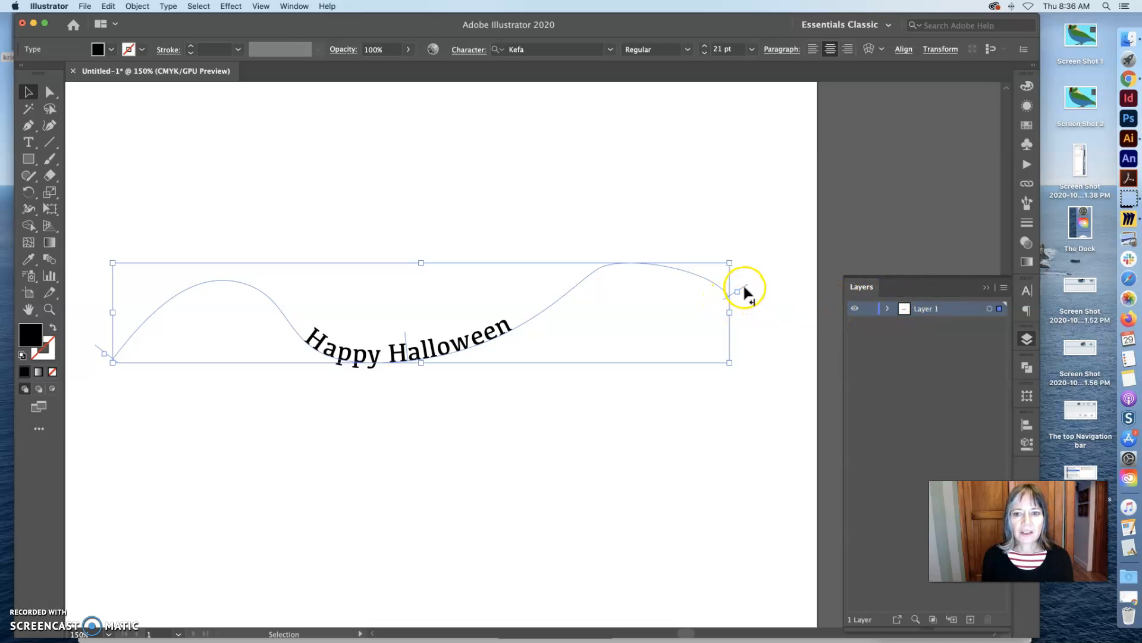
left_click_drag(745, 288, 497, 315)
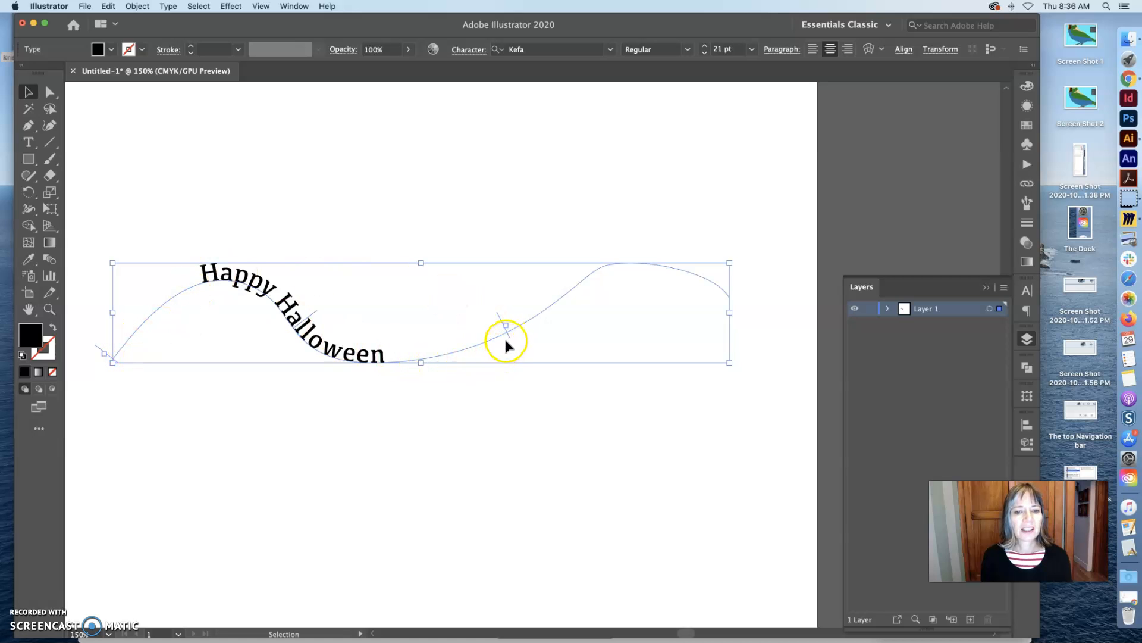
left_click_drag(507, 337, 727, 283)
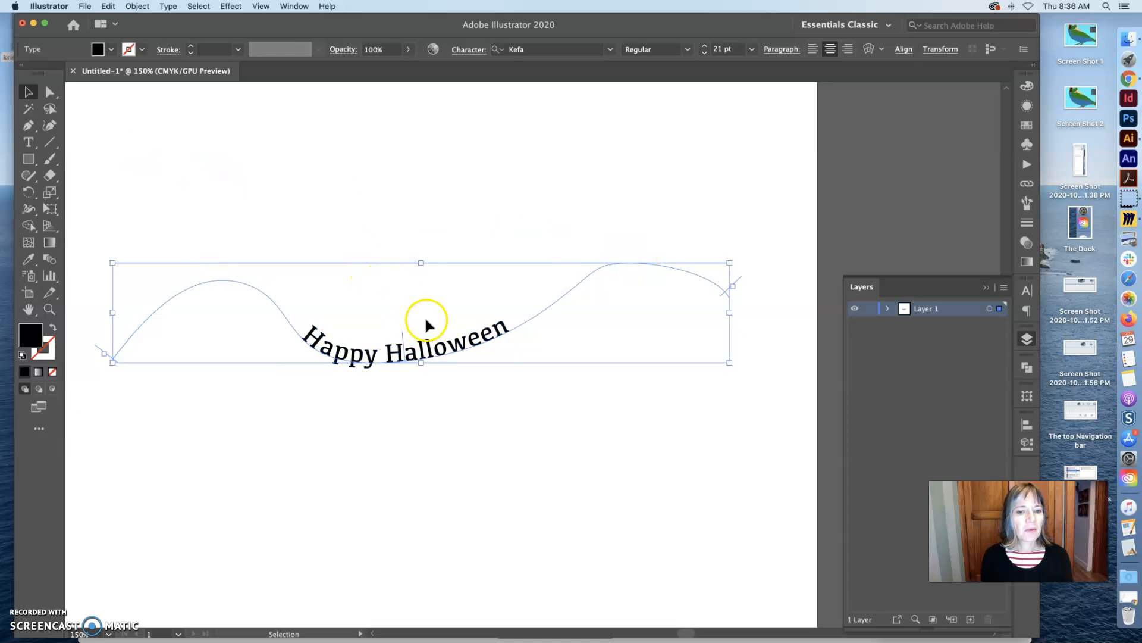
Flip the text to the underside of the path with its centre bracket, and move the text path lower on the artboard
left_click_drag(403, 345, 407, 368)
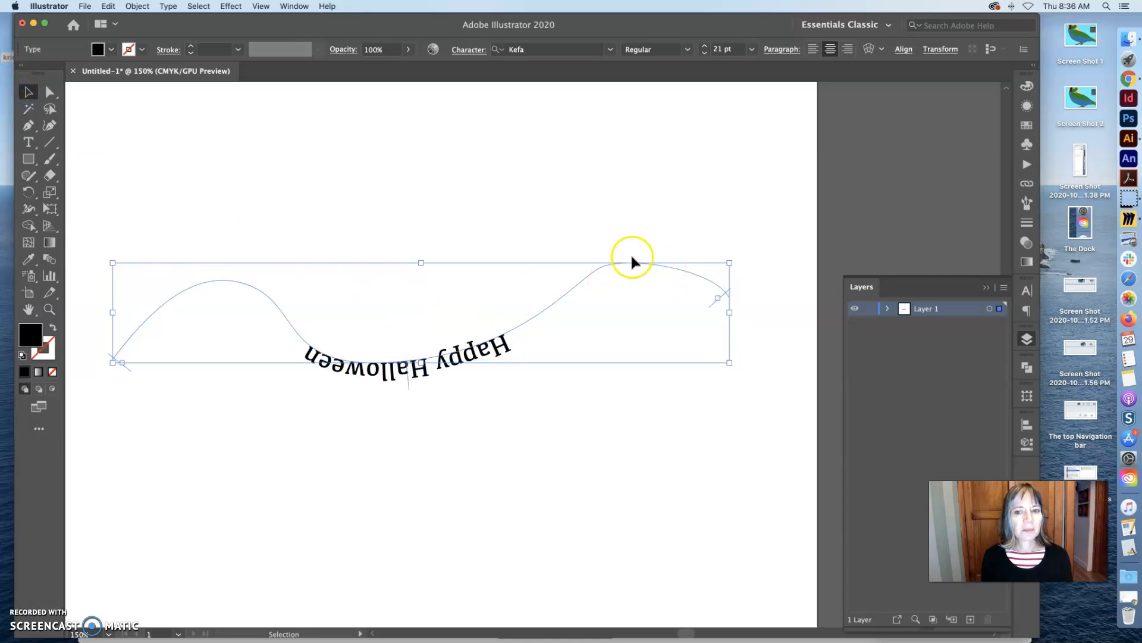
left_click_drag(487, 342, 504, 439)
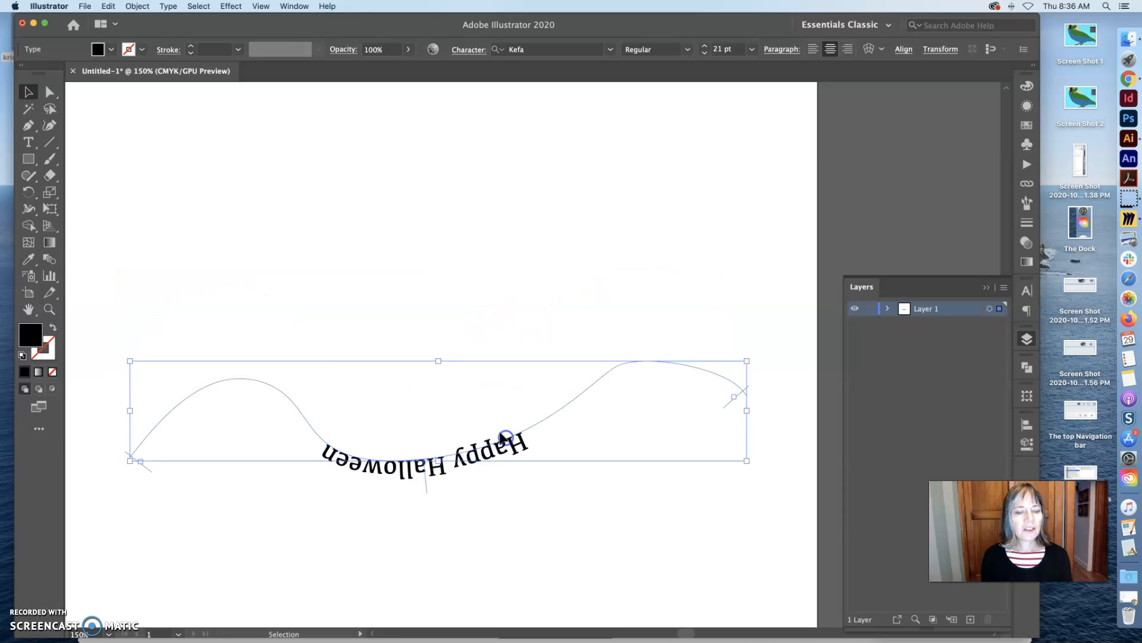
Draw a large black-filled circle with the Ellipse tool on the upper artboard and move the wavy text clear below it
left_click(26, 160)
left_click(78, 193)
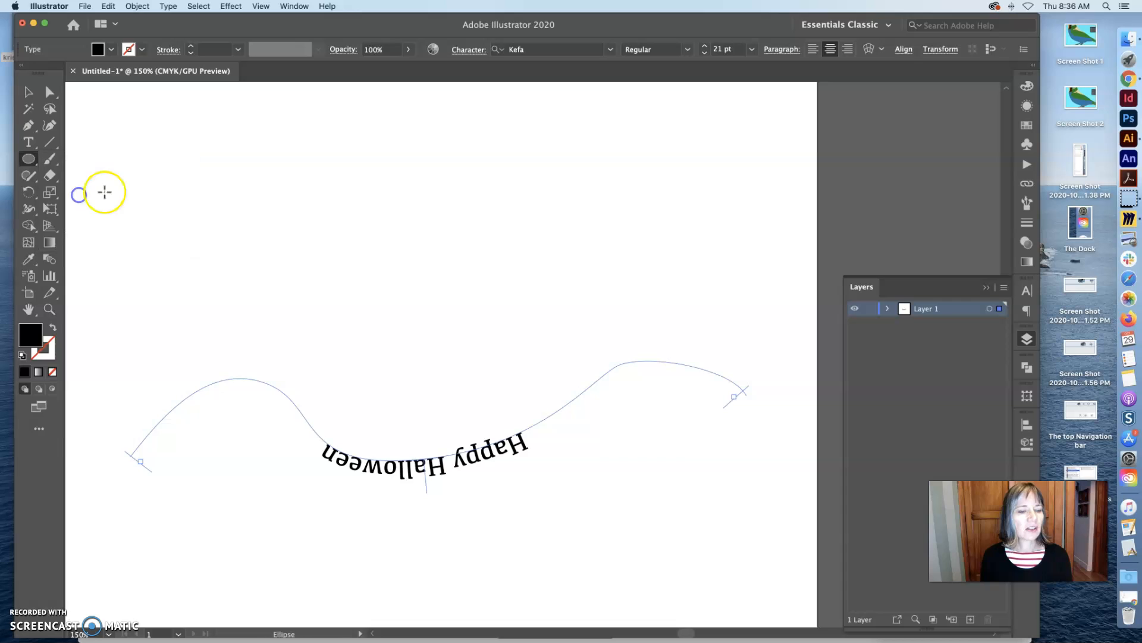
mouse_move(248, 146)
left_mouse_down()
mouse_move(431, 256)
mouse_move(544, 353)
left_mouse_up()
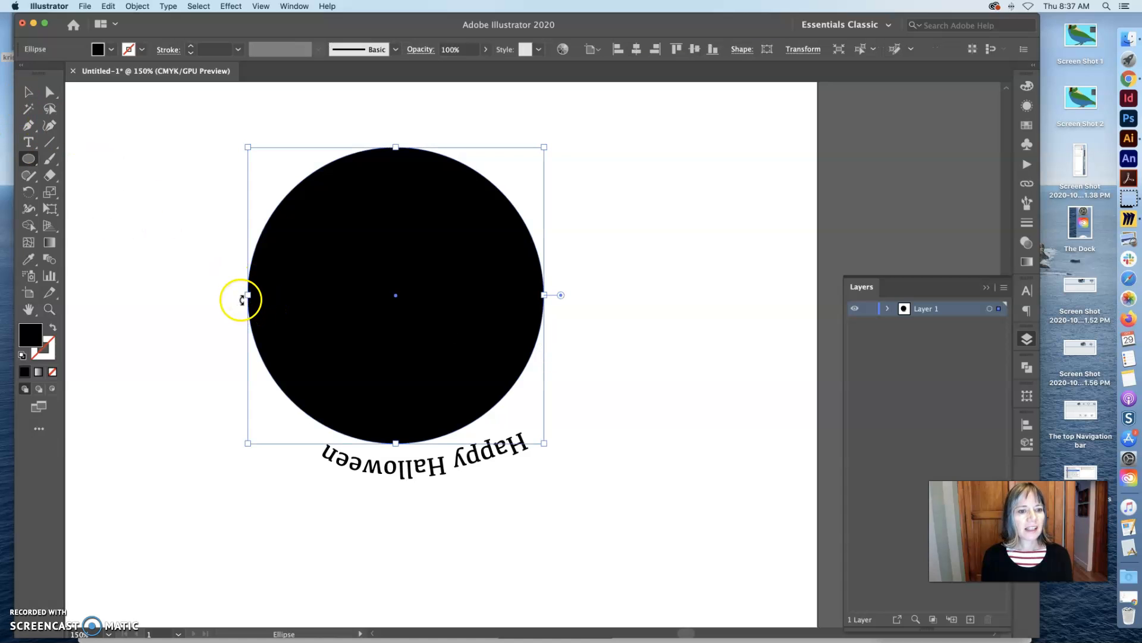
left_click(28, 91)
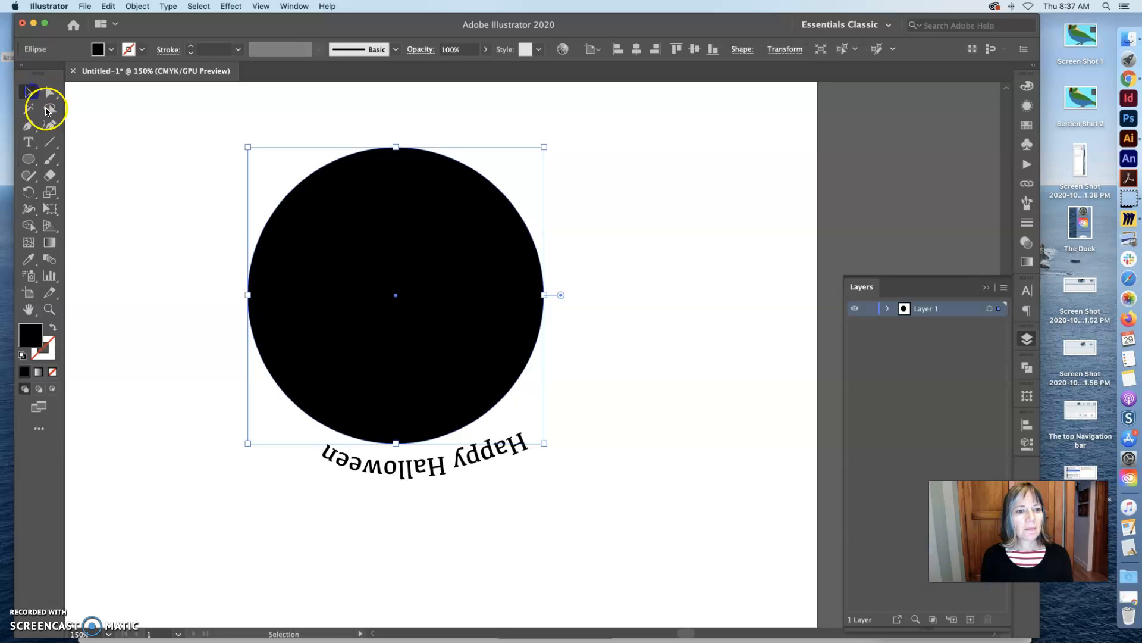
left_click_drag(430, 469, 440, 583)
Cut the circle into two halves with the Scissors tool at its left and right anchor points
left_click(219, 251)
left_click(329, 294)
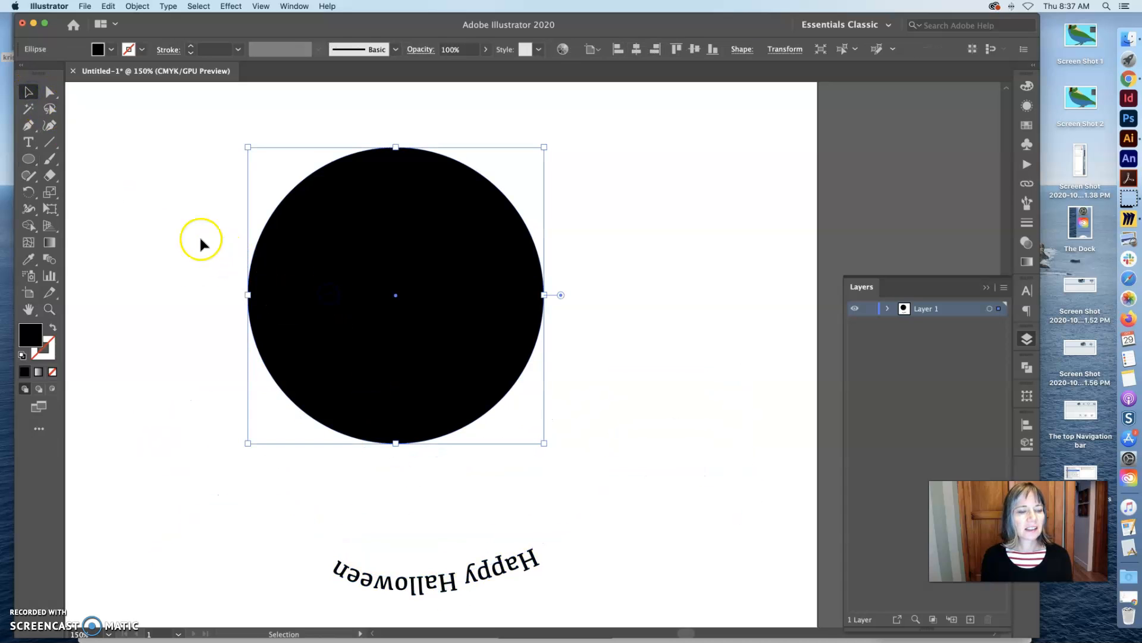
left_click(50, 291)
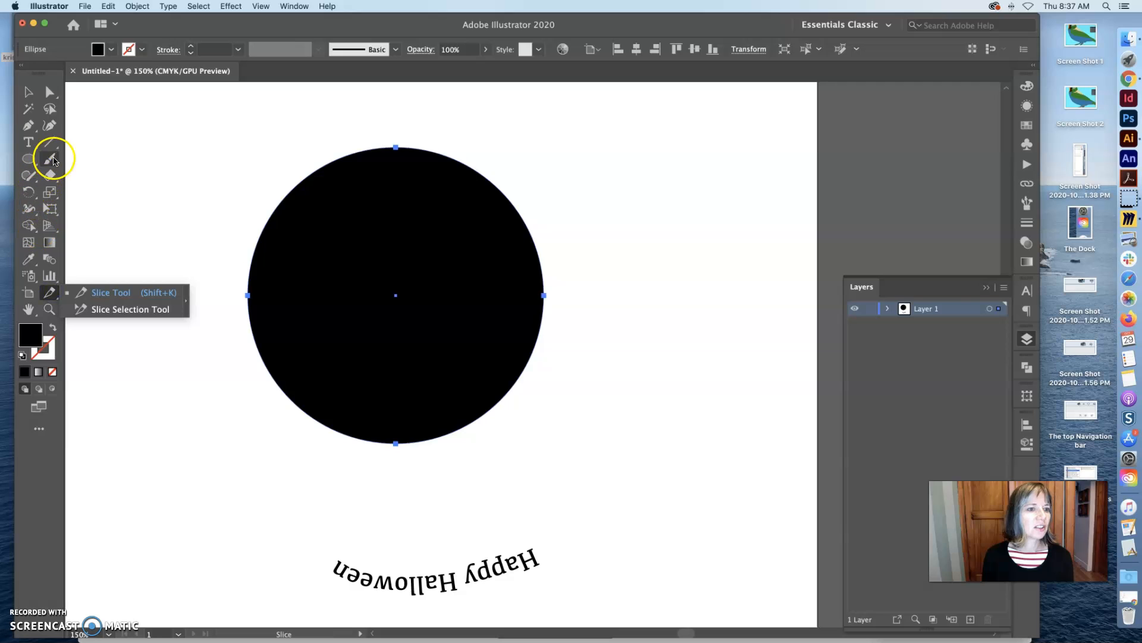
left_click(53, 176)
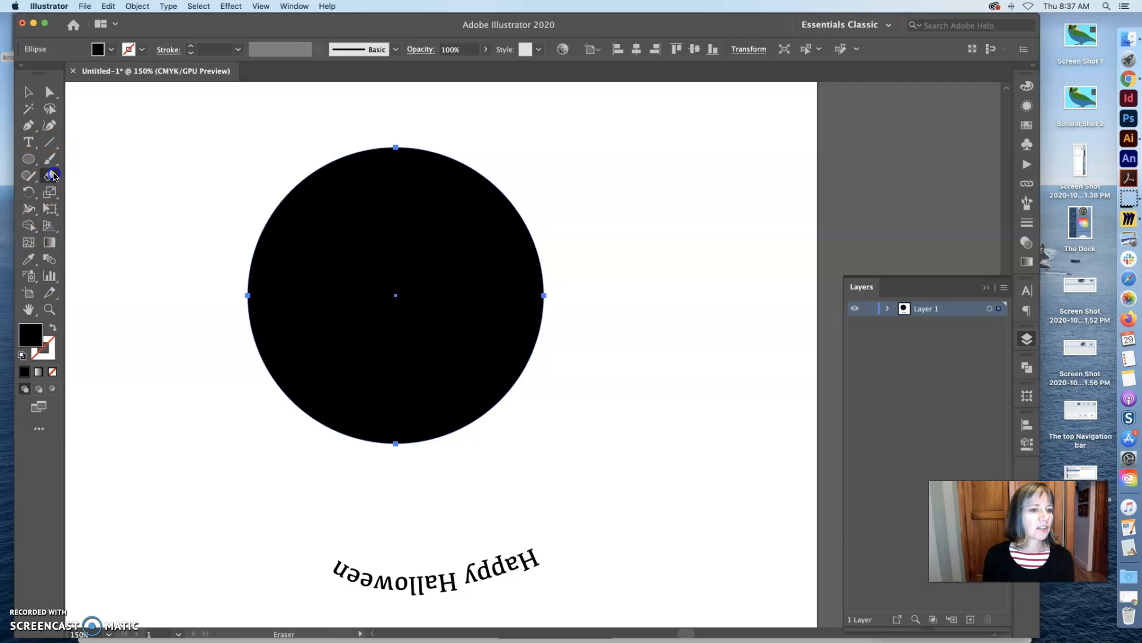
left_click(96, 191)
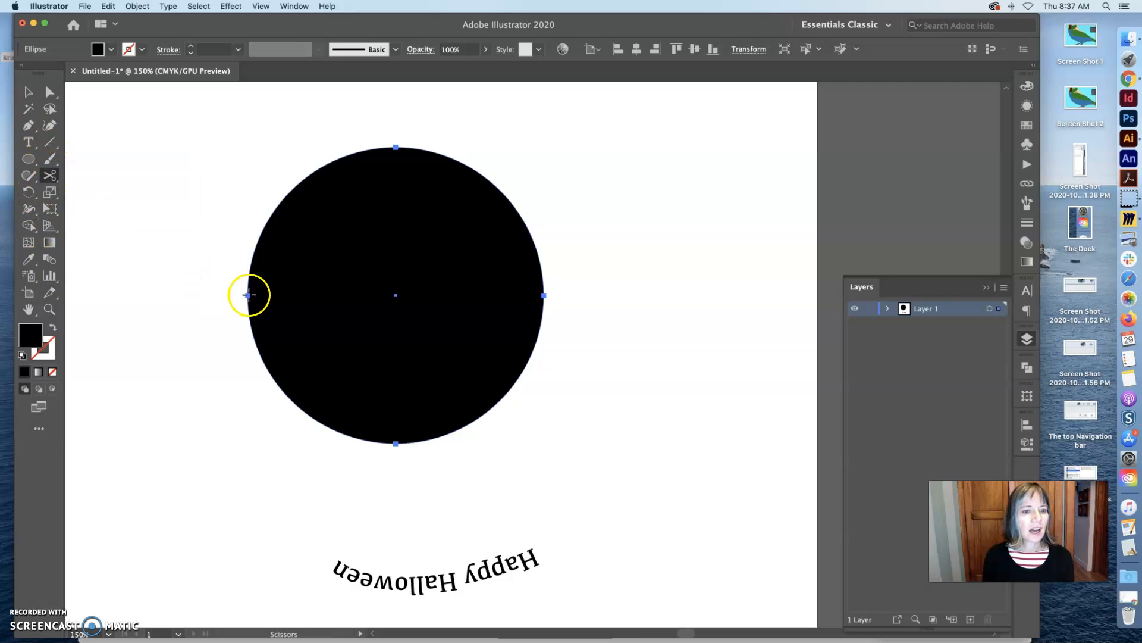
left_click(246, 294)
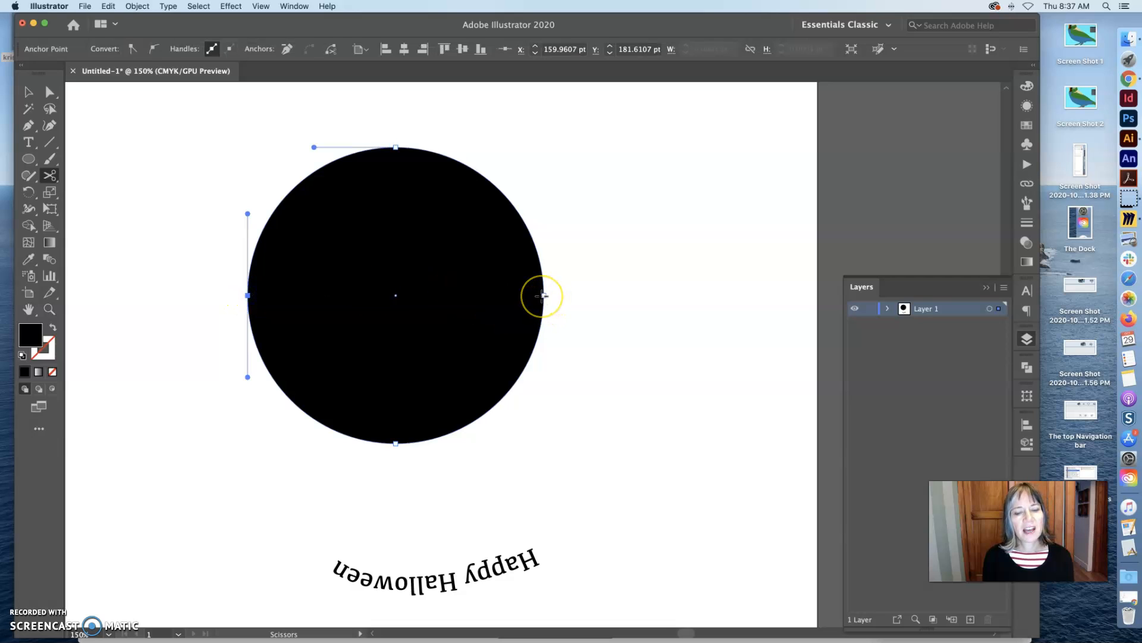
left_click(544, 295)
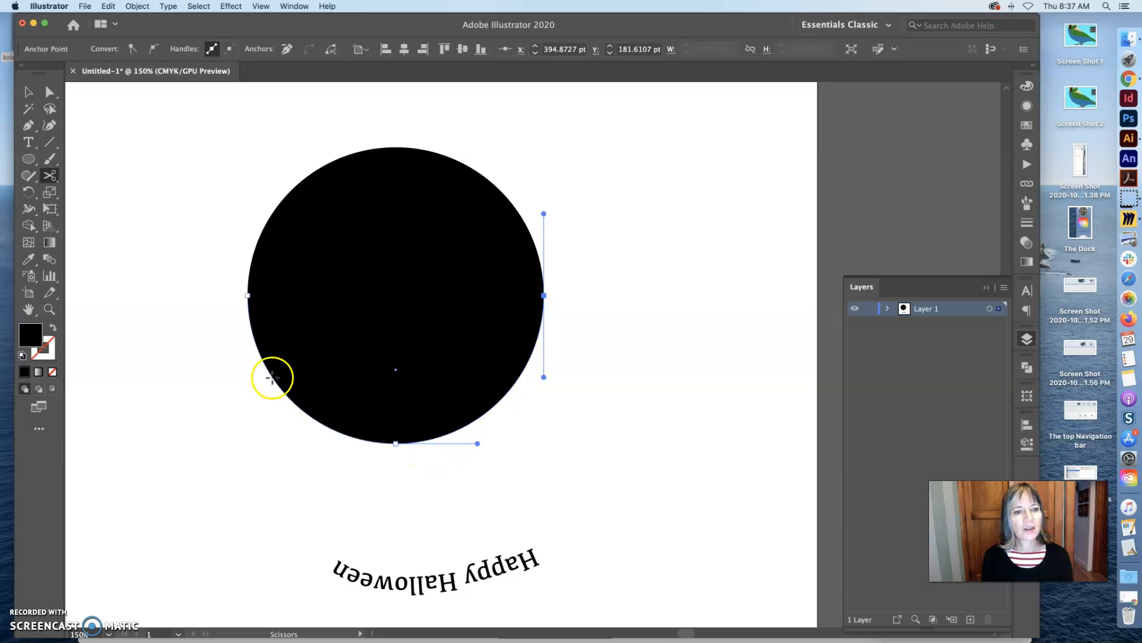
Move the lower half of the cut circle down, leaving a gap below the upper half
left_click(28, 92)
left_click(387, 303)
left_click_drag(408, 344, 414, 394)
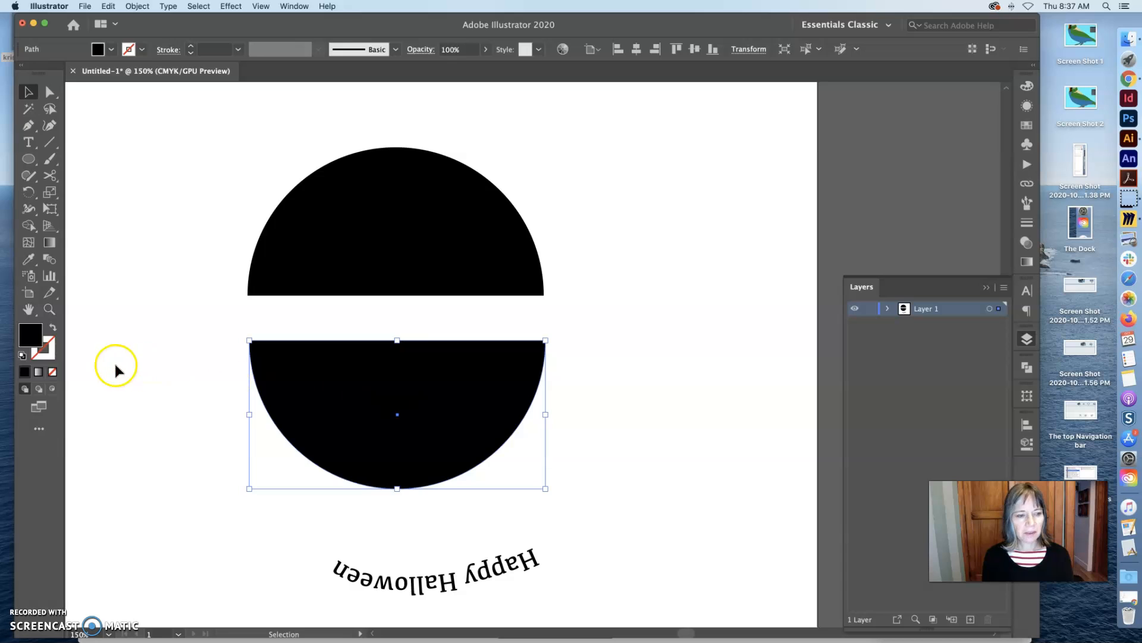
Swap fill and stroke on both half circles so each is a black outline without a fill
left_click(53, 327)
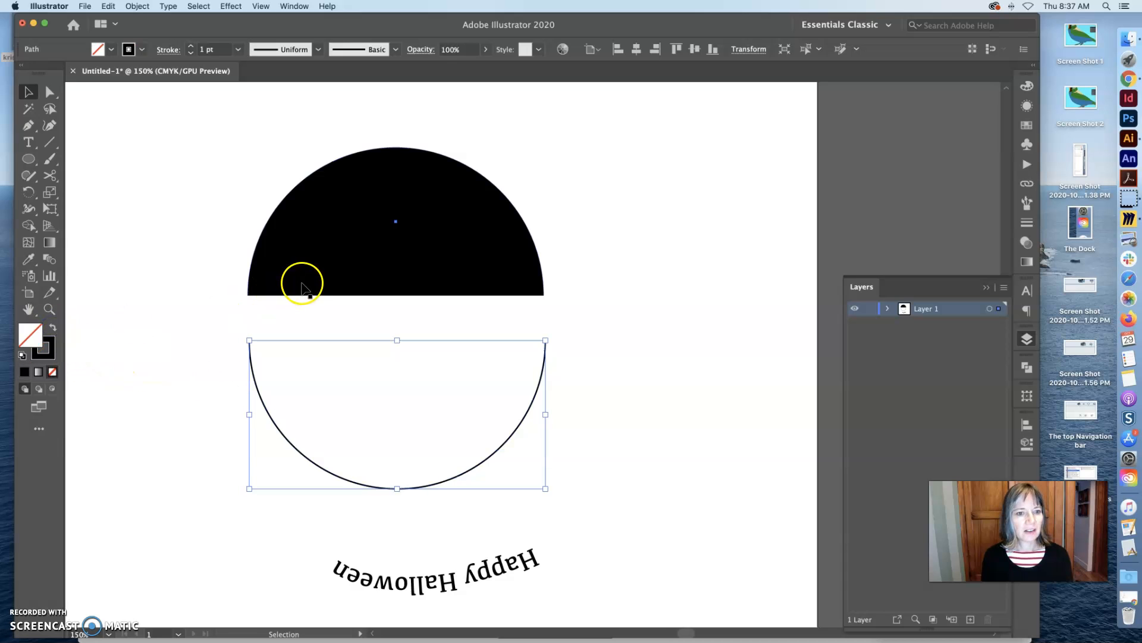
left_click(301, 278)
left_click(53, 327)
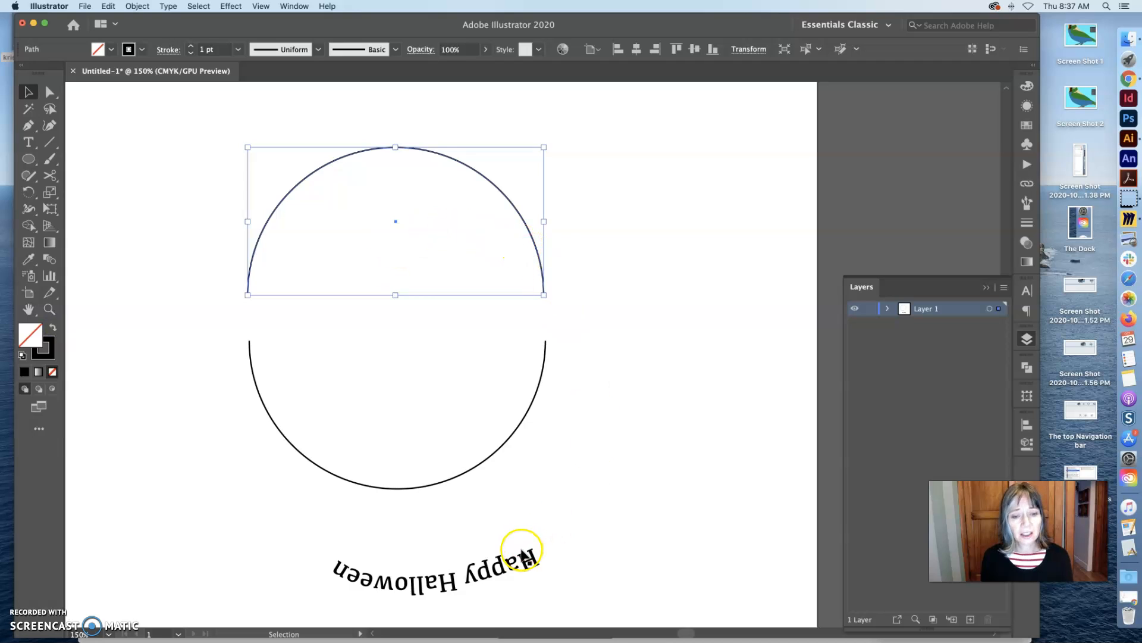
Copy the "Happy Halloween" text from the wavy path
left_click(533, 469)
left_click(489, 456)
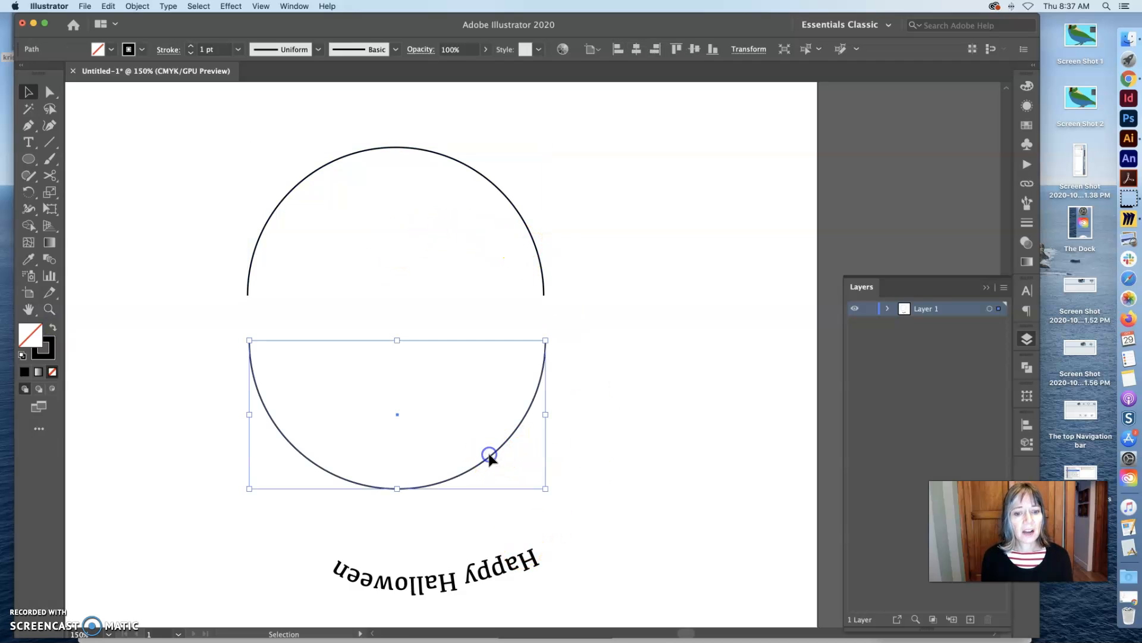
left_click(497, 579)
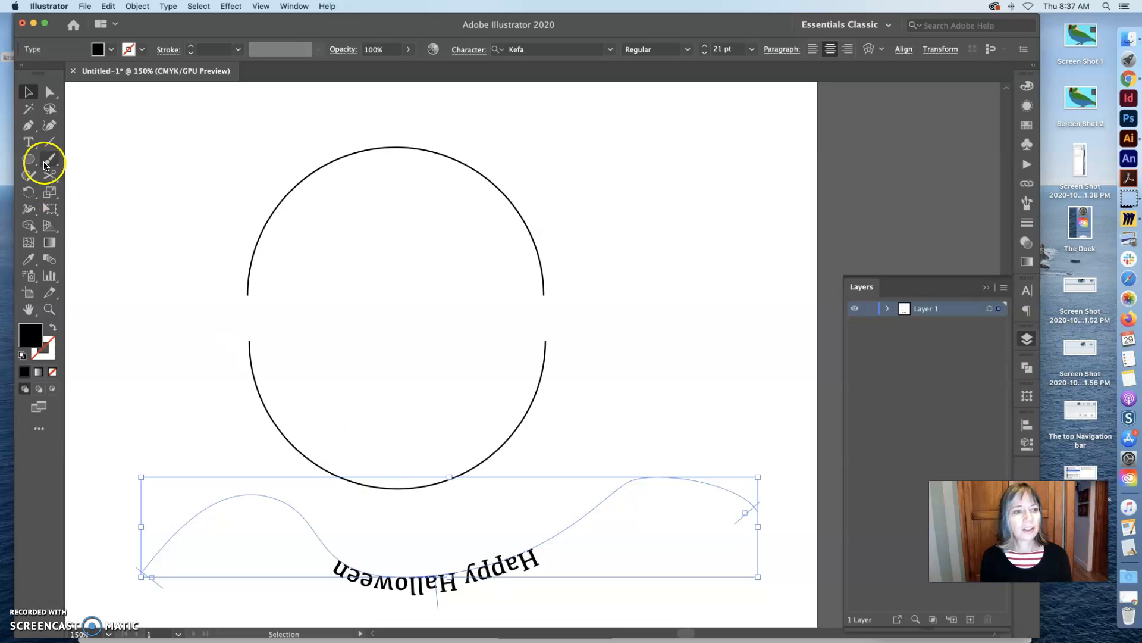
left_click(29, 143)
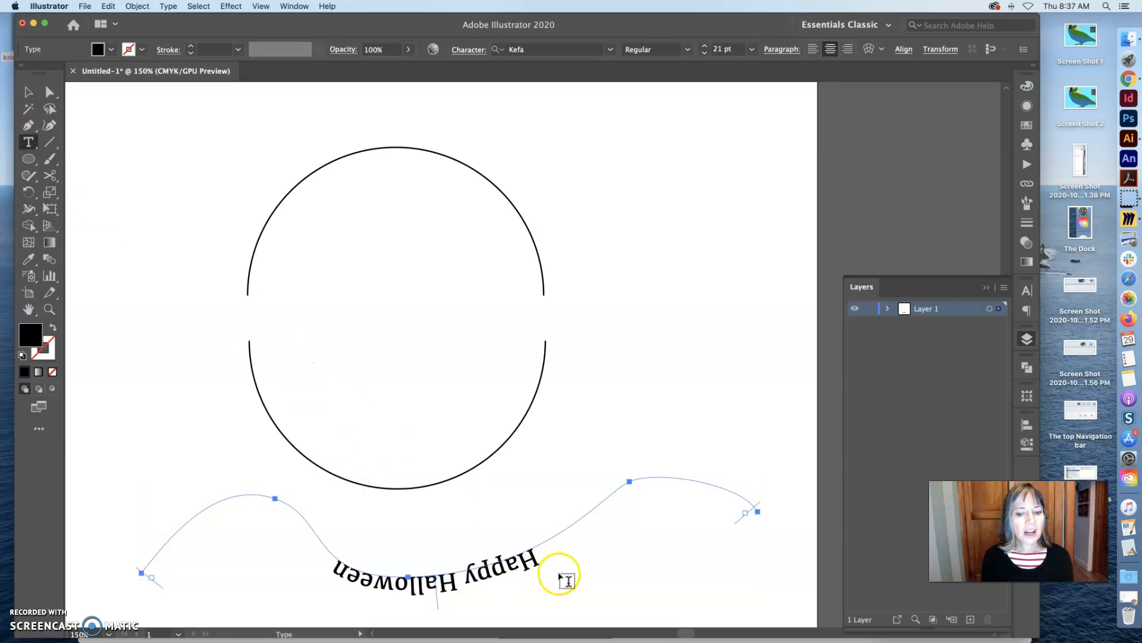
left_click_drag(537, 554, 334, 546)
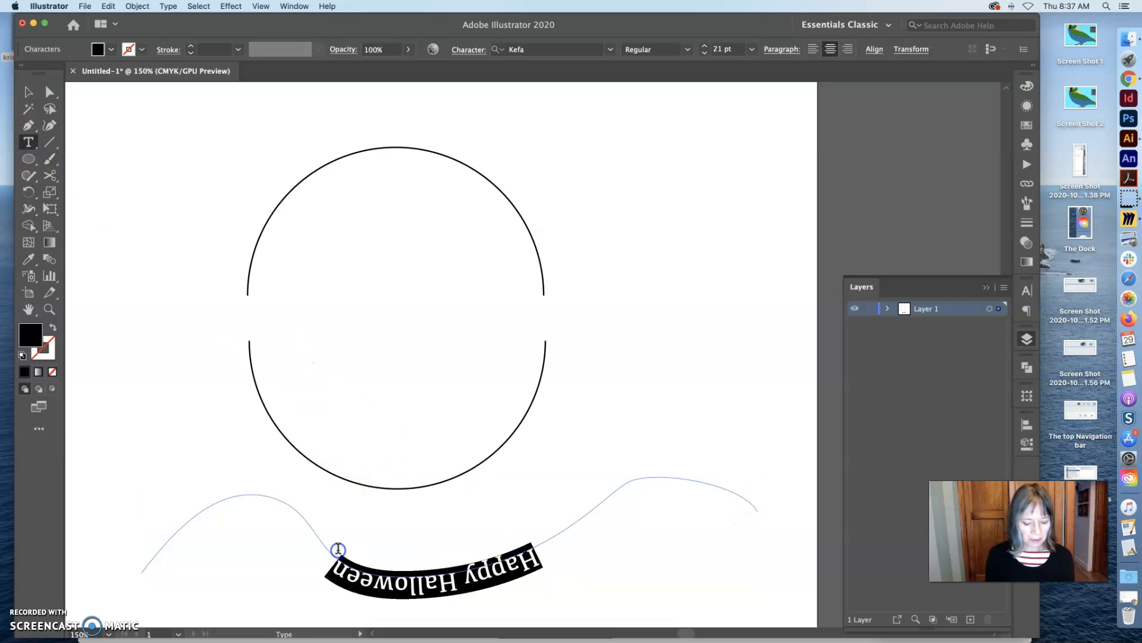
Paste "Happy Halloween" as type on a path along the upper half circle and extend its start to the arc's left end to center it
left_click(27, 142)
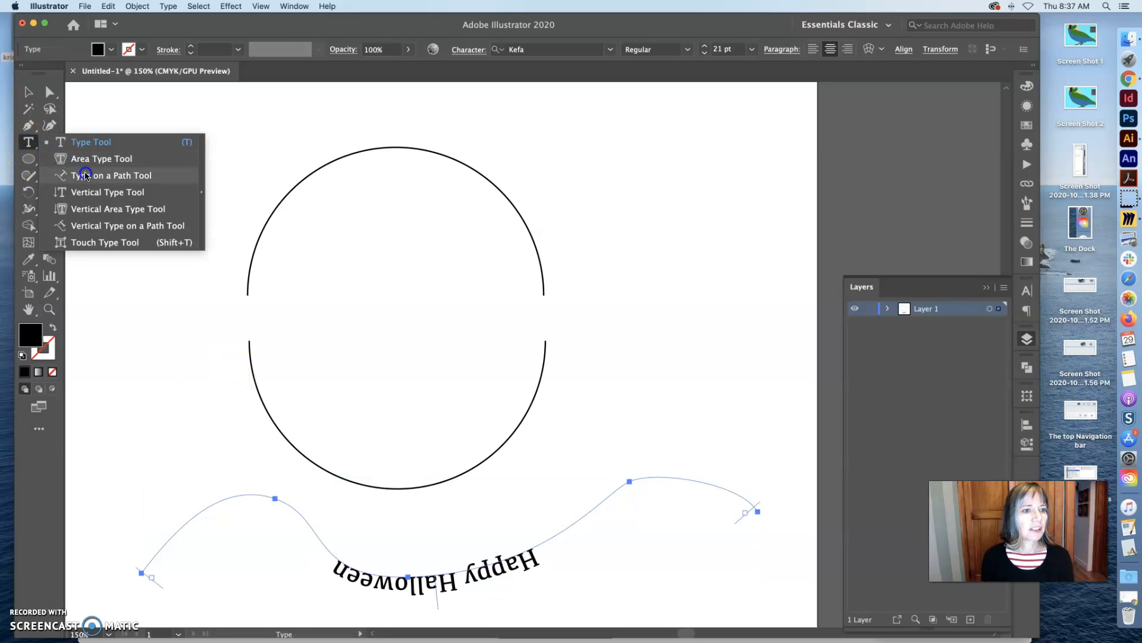
left_click(85, 176)
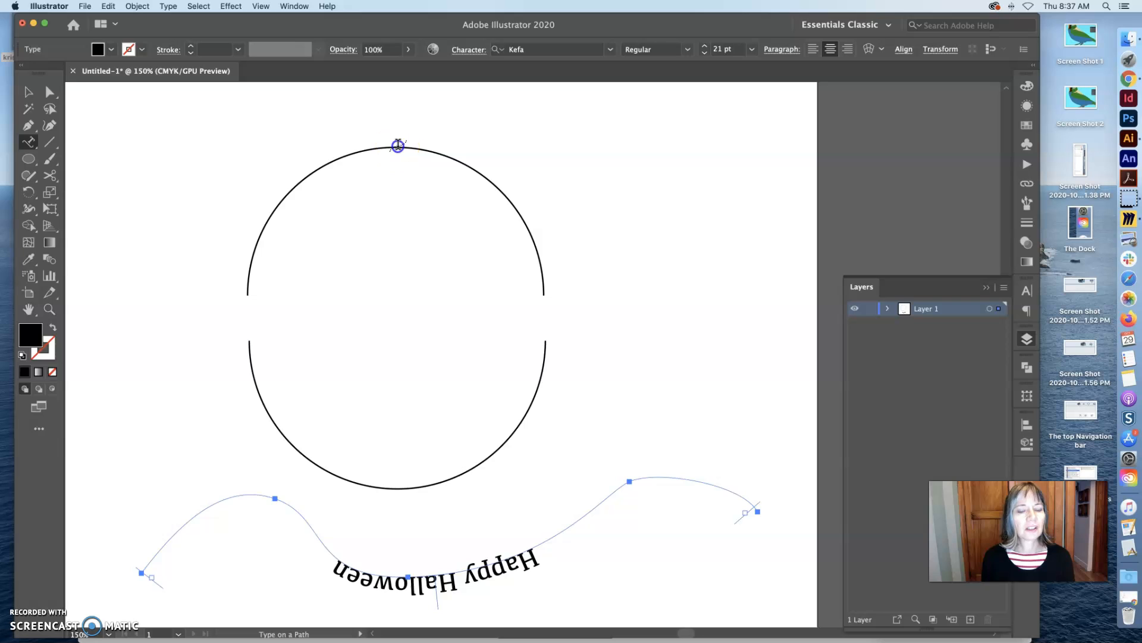
left_click(398, 145)
key("super+v")
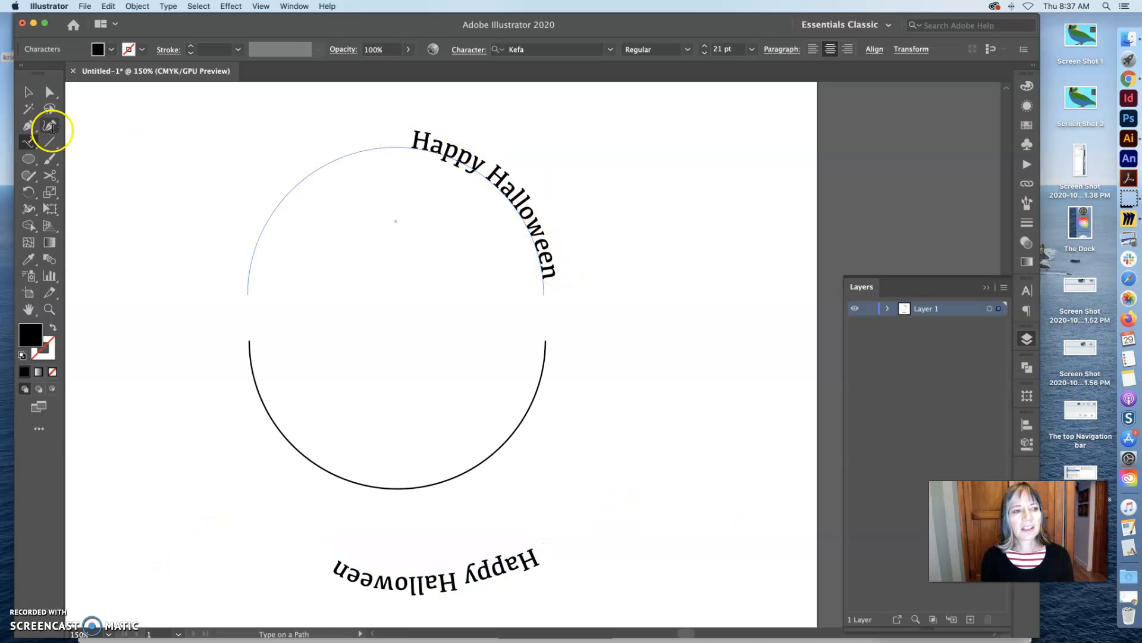
left_click(50, 92)
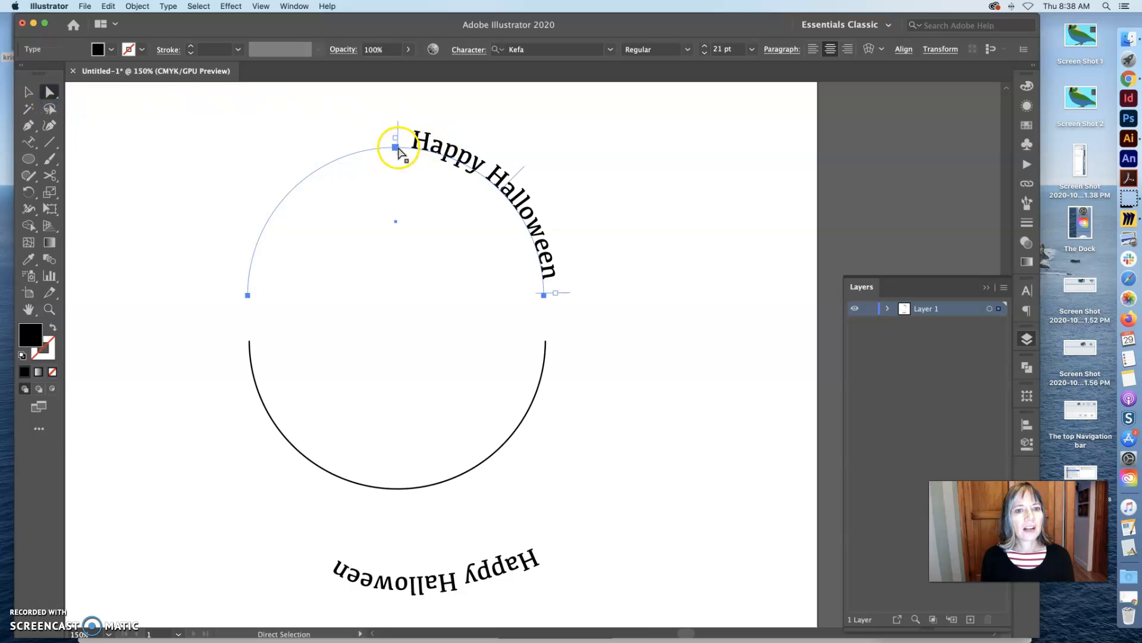
left_click_drag(397, 156, 264, 295)
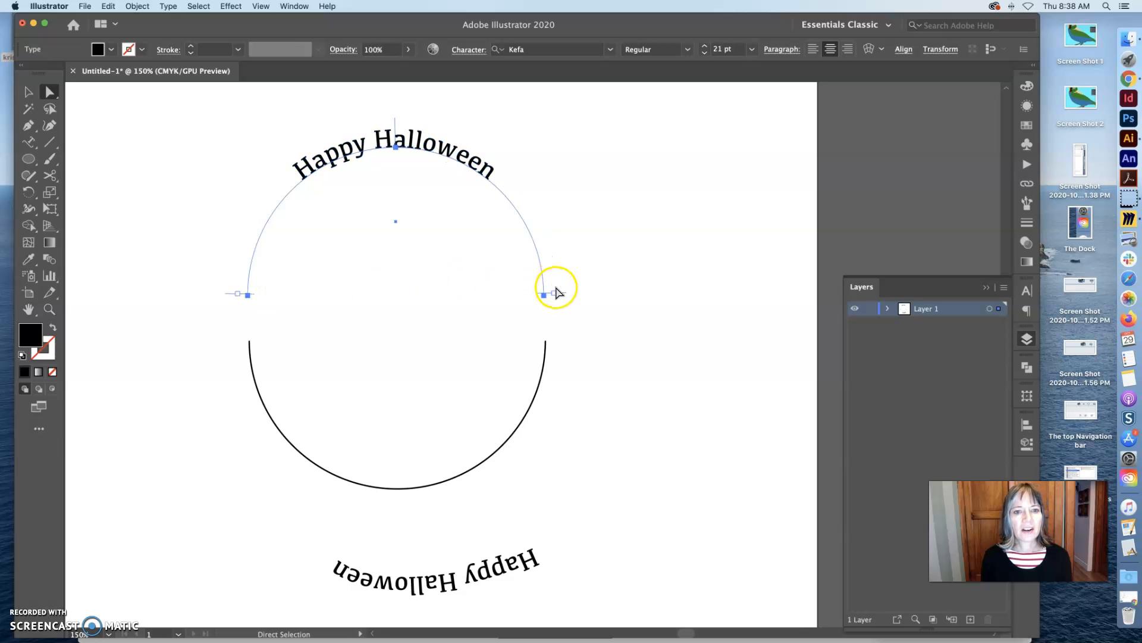
Copy the wavy "Happy Halloween" text again and paste it as type on a path along the lower half circle
left_click(29, 141)
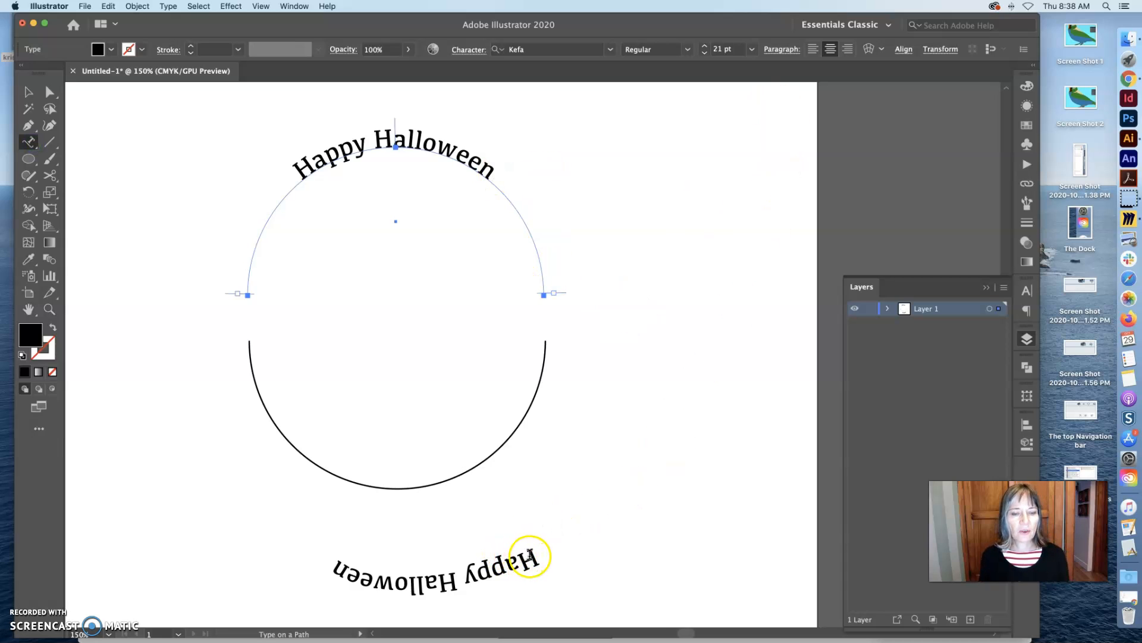
left_click_drag(536, 557, 301, 577)
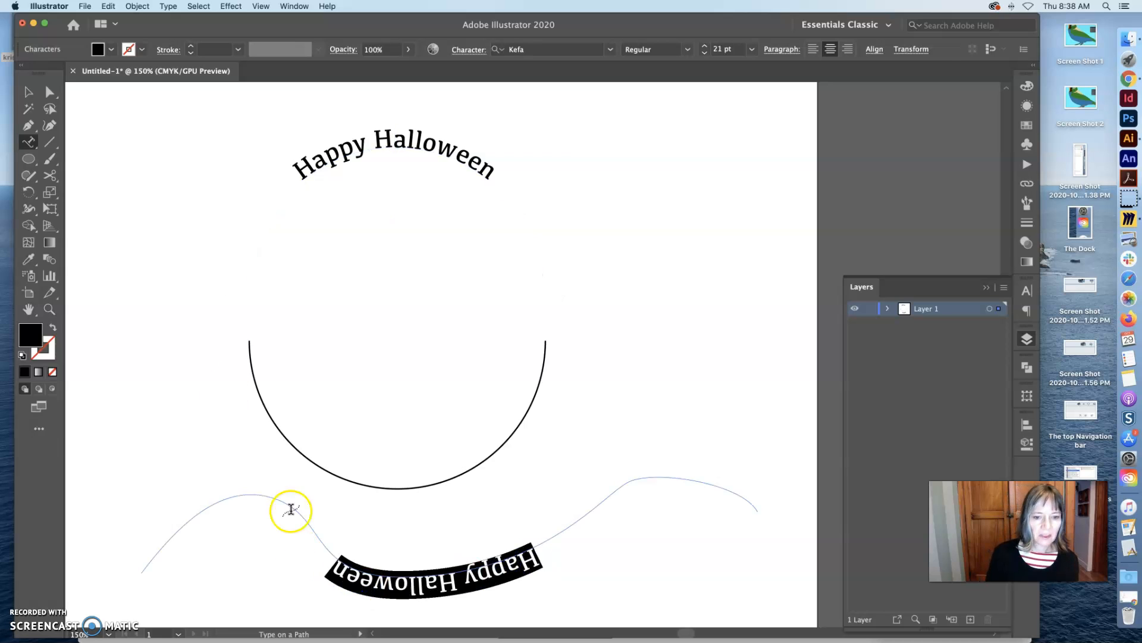
left_click(31, 141)
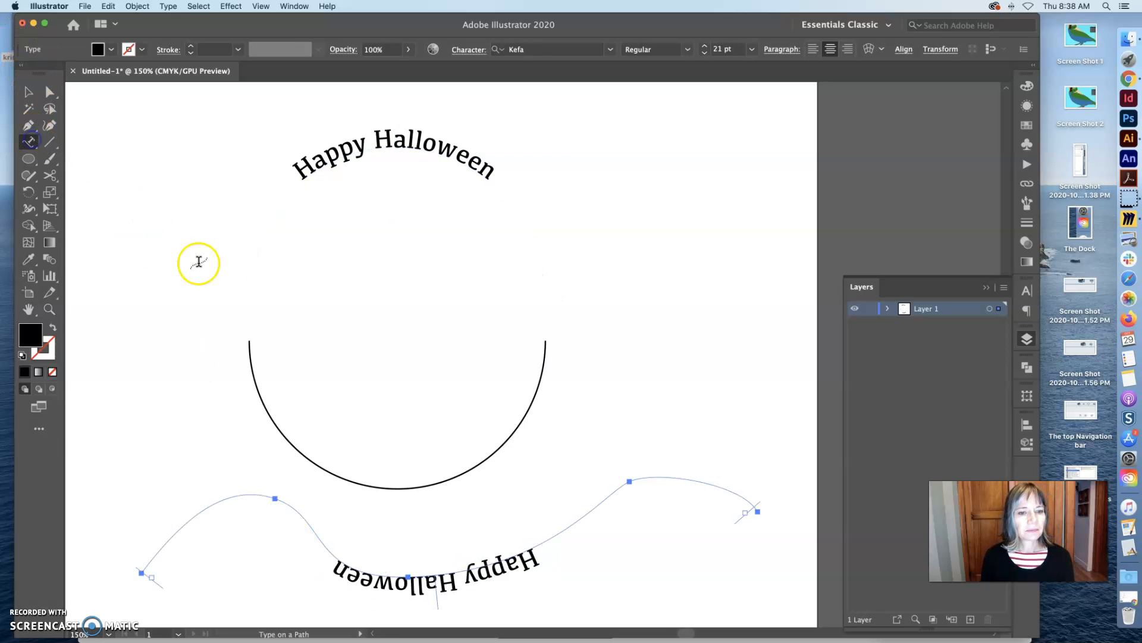
left_click(402, 483)
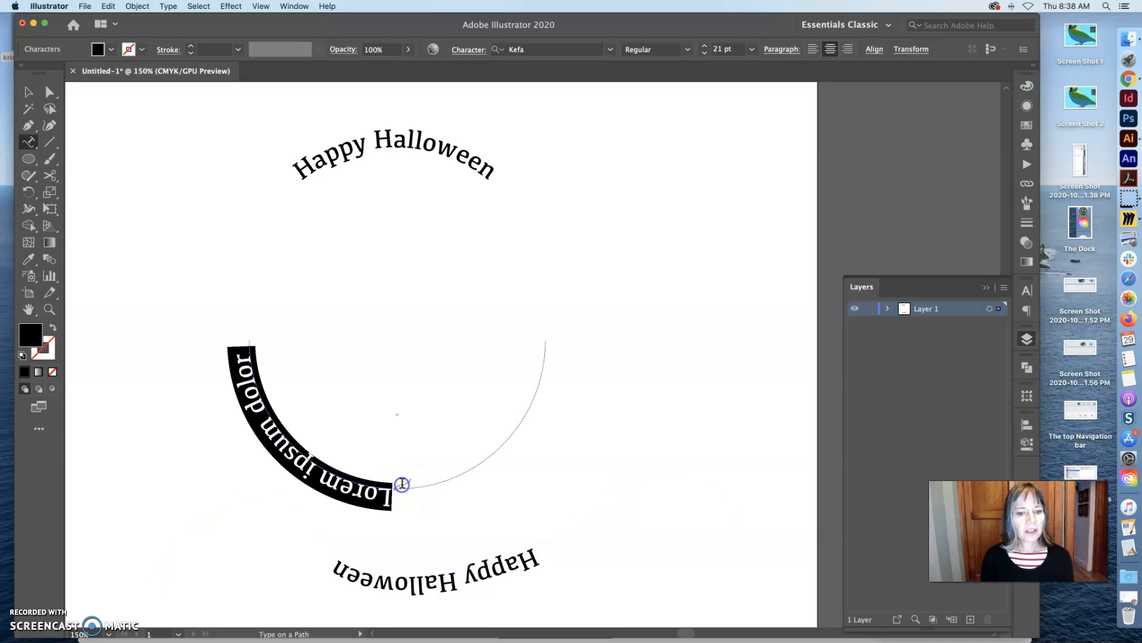
key("cmd+v")
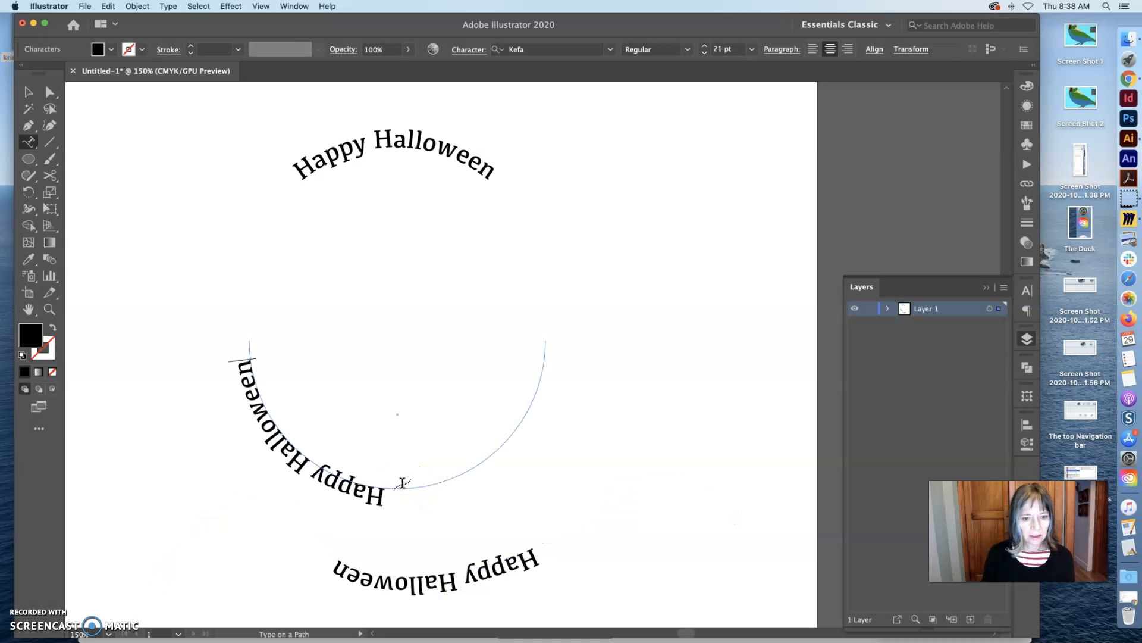
left_click(402, 483)
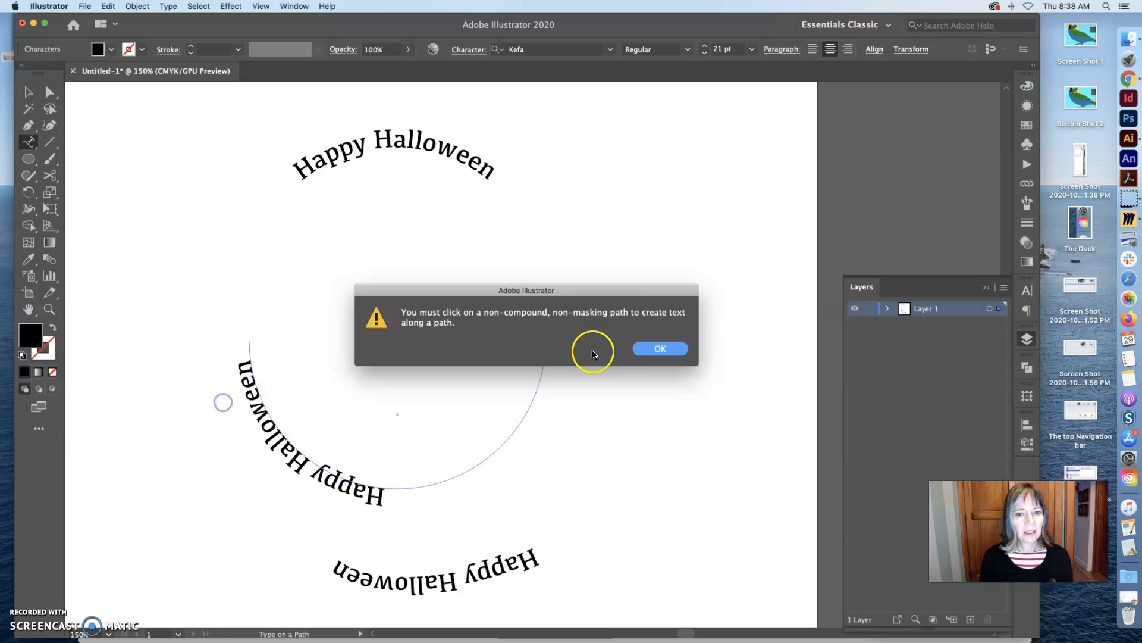
left_click(654, 348)
Extend the start of the lower arc's text to the arc's right end so the words center on the curve
left_click_drag(378, 500, 235, 352)
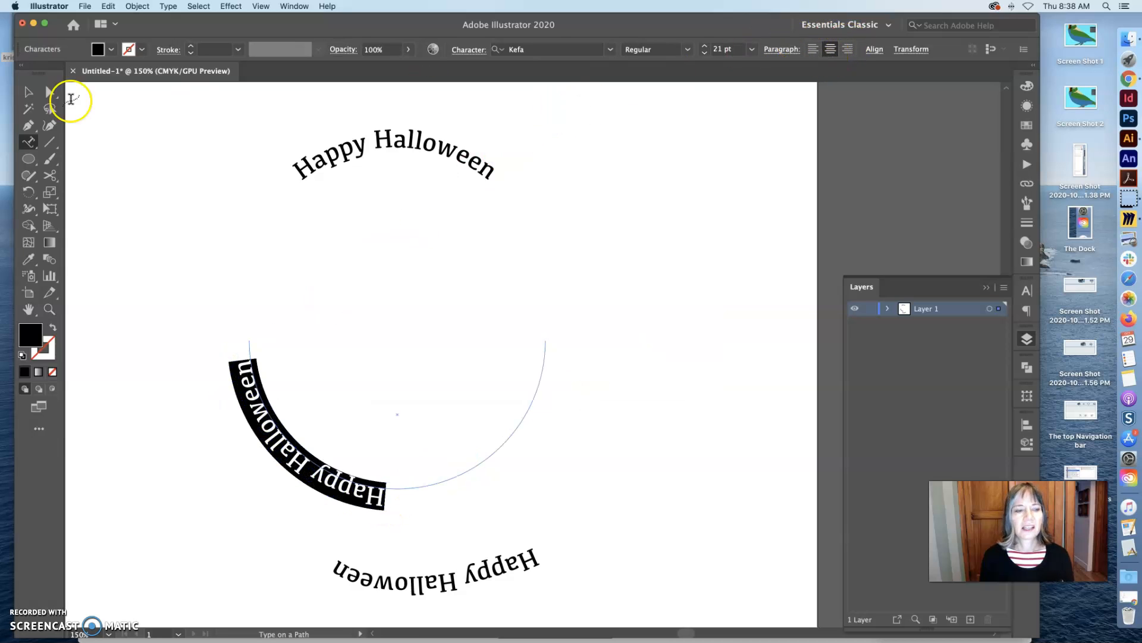
left_click(50, 92)
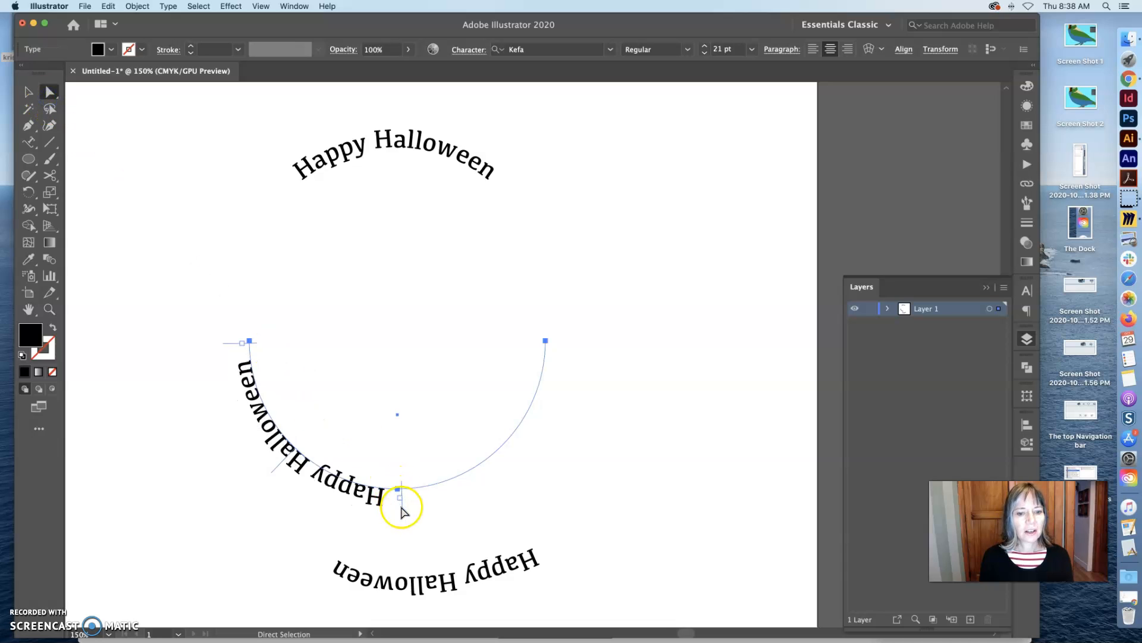
left_click_drag(401, 505, 586, 395)
left_click(468, 466)
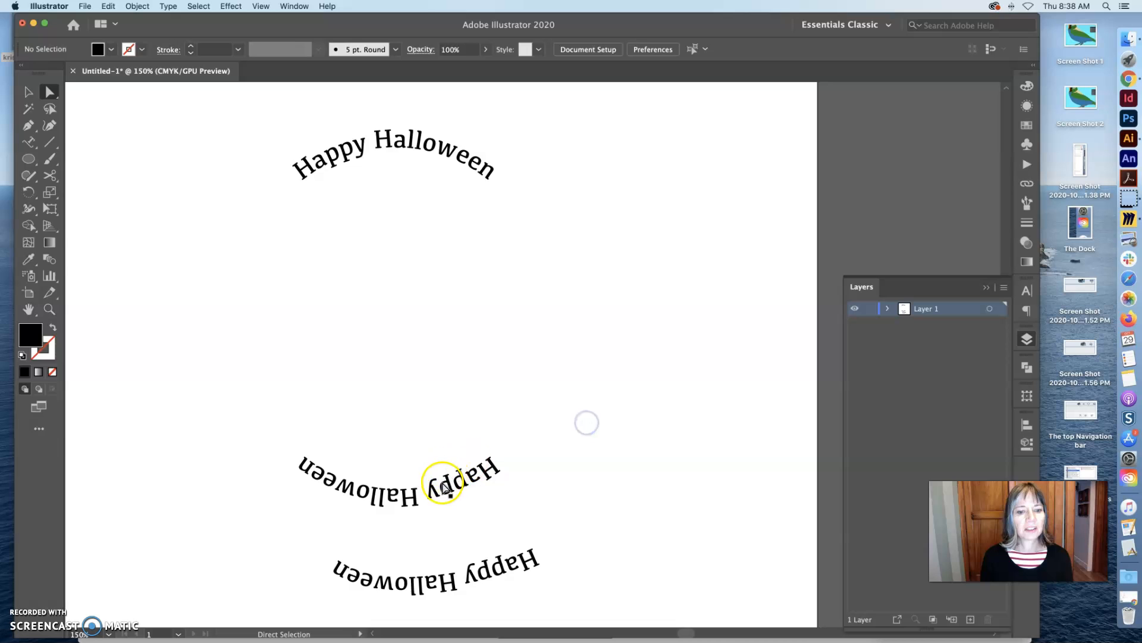
Move the lower arc's text up toward the upper text and flip it to the inside of the curve so it reads upright
left_click(28, 92)
left_click_drag(422, 504, 432, 391)
left_click(421, 364)
left_click(517, 495)
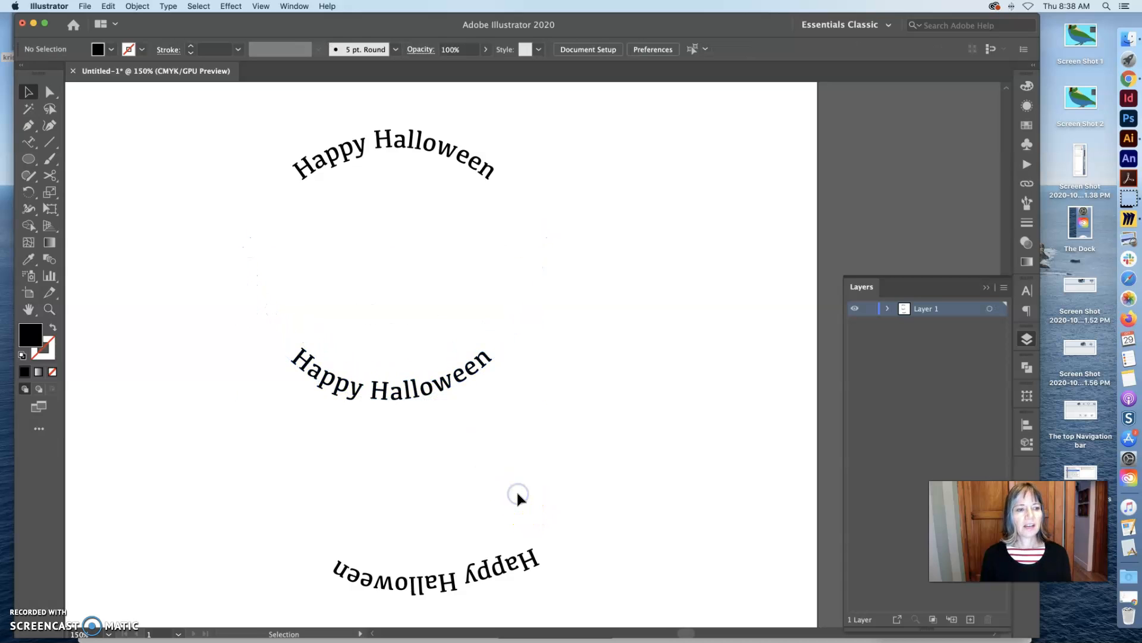